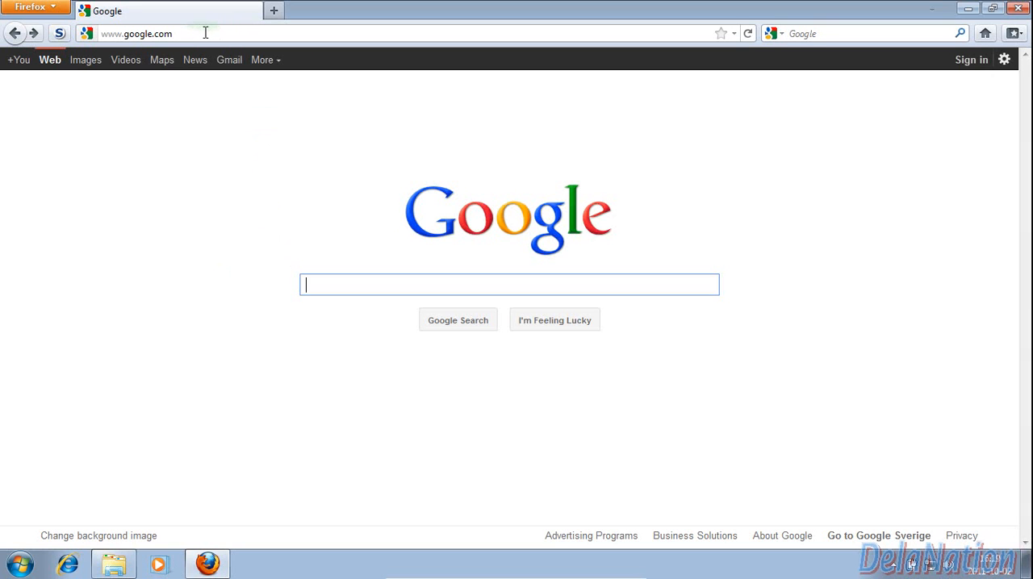
Search Google for "java sdk download"
click(199, 34)
click(307, 35)
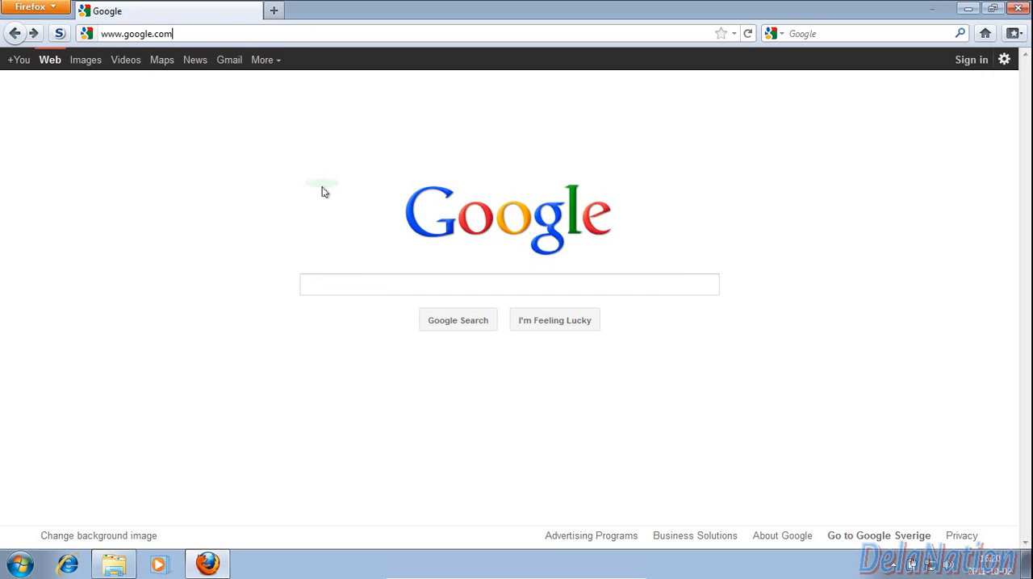
click(333, 283)
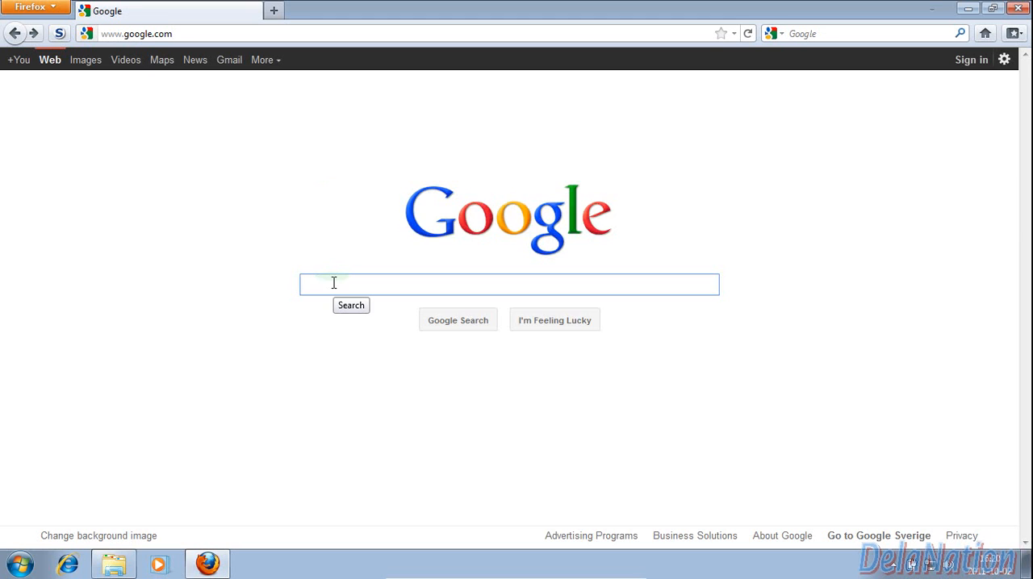
text(java s)
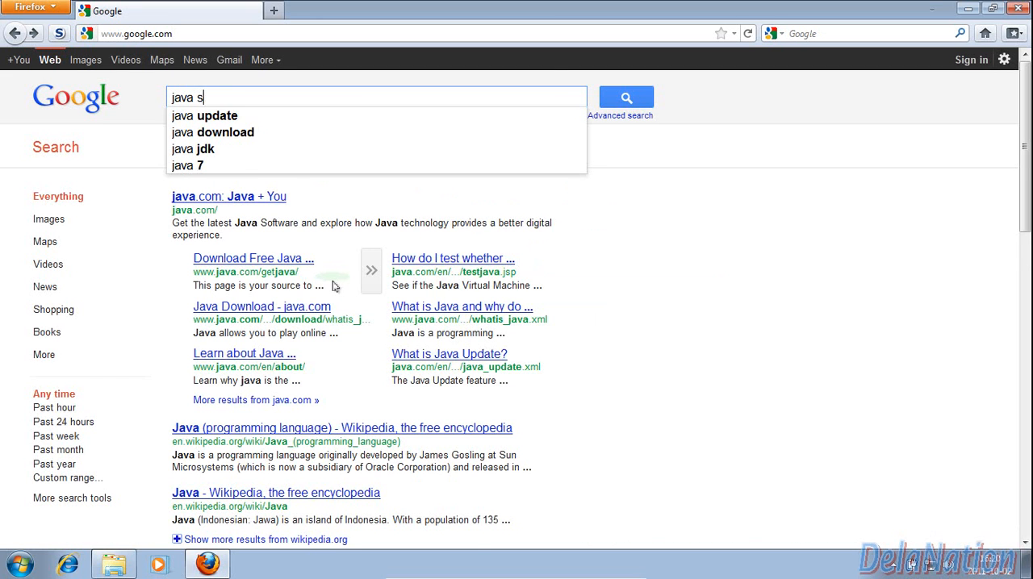
text(dk dow)
text(nlao)
key(BackSpace)
key(BackSpace)
text(oad)
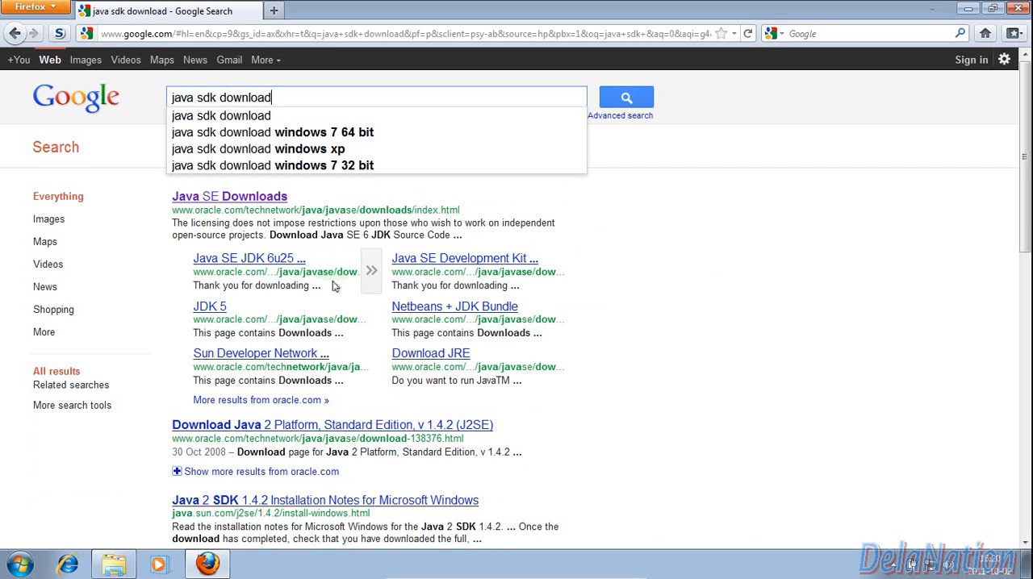
click(626, 97)
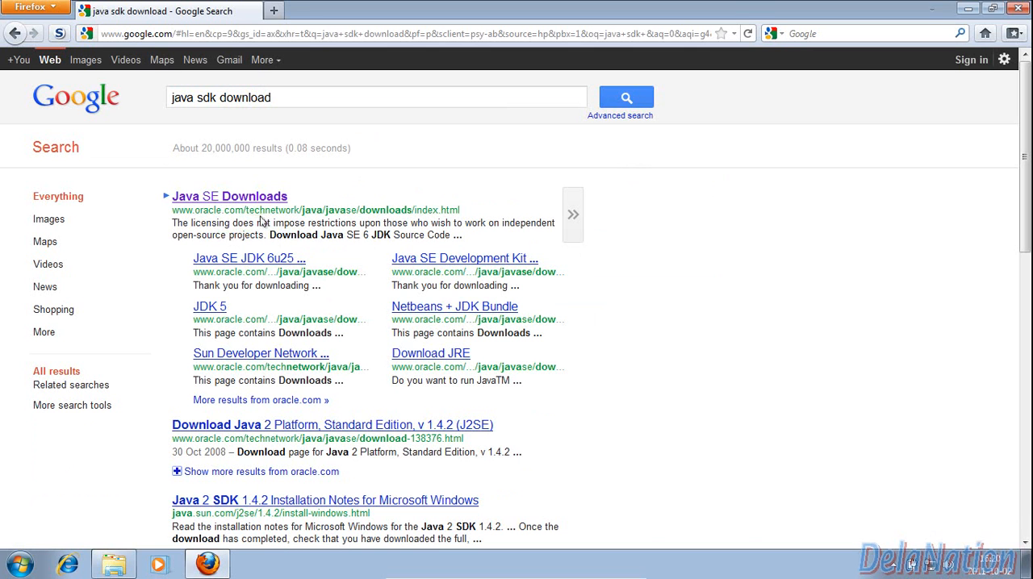
Open Oracle's Java SE Downloads result and go to the JDK download page for Java SE 6 Update 27
click(224, 199)
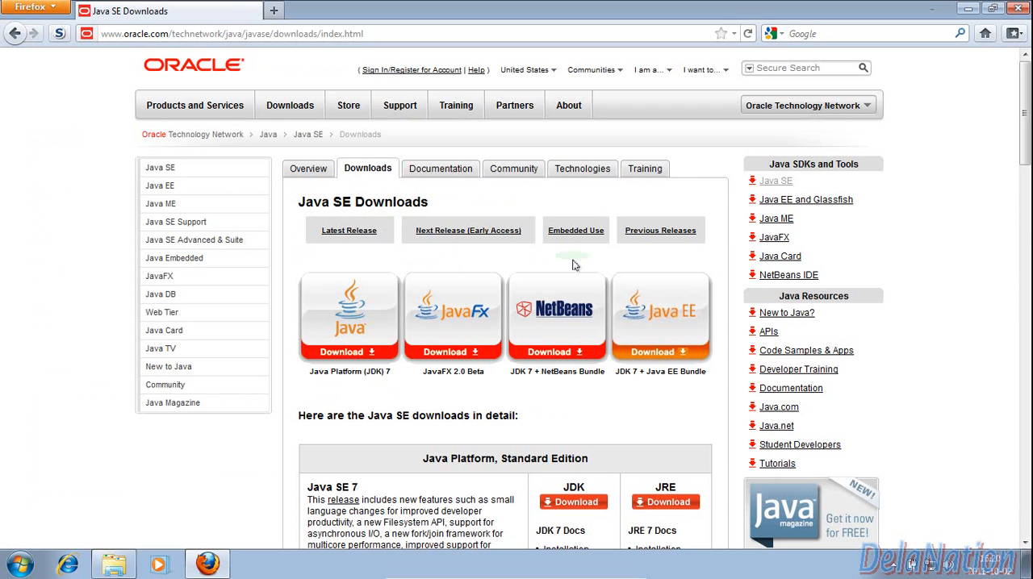
drag(1028, 139, 1028, 161)
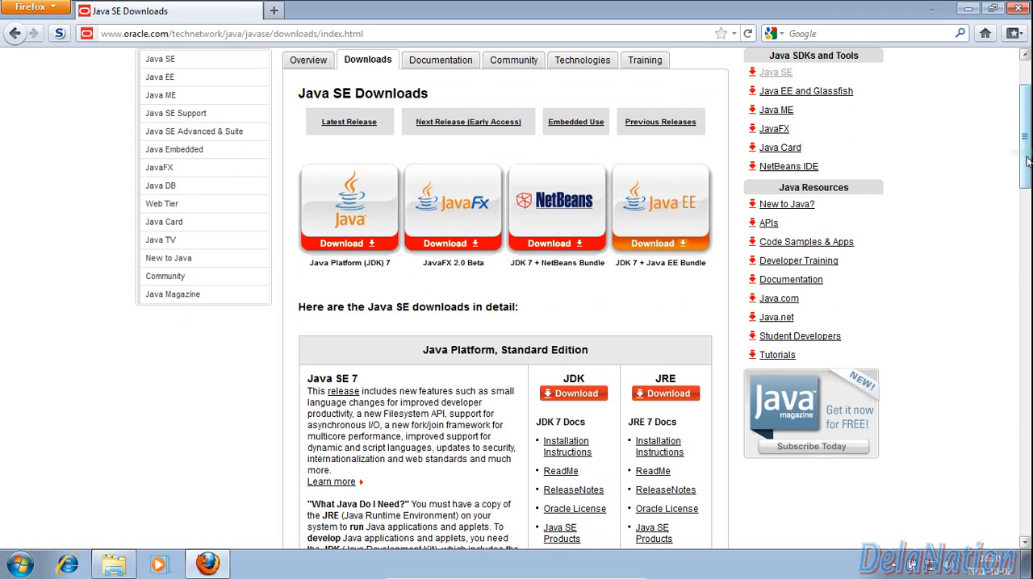
drag(1027, 162, 1028, 196)
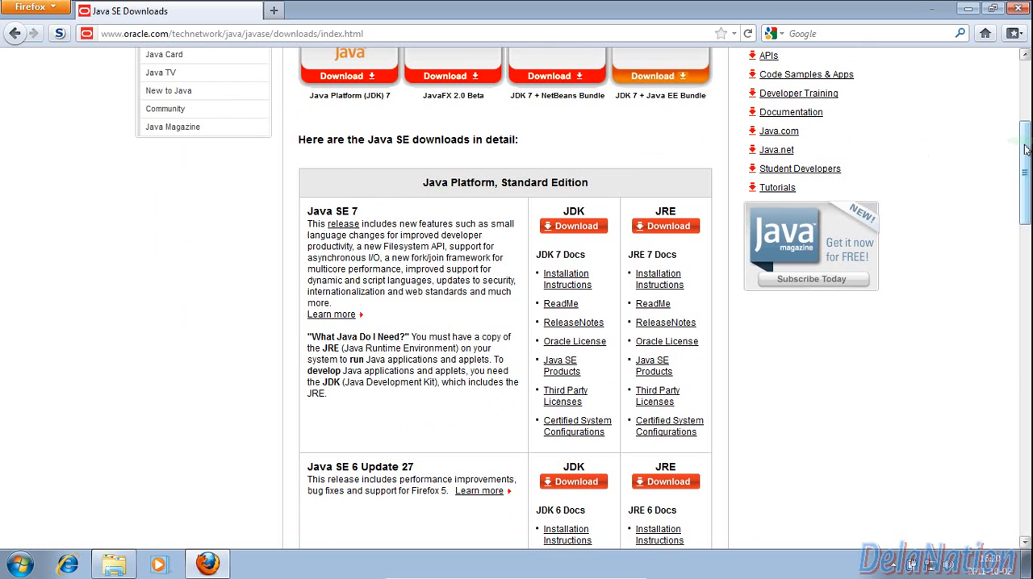
scroll(1022, 170, down, 3)
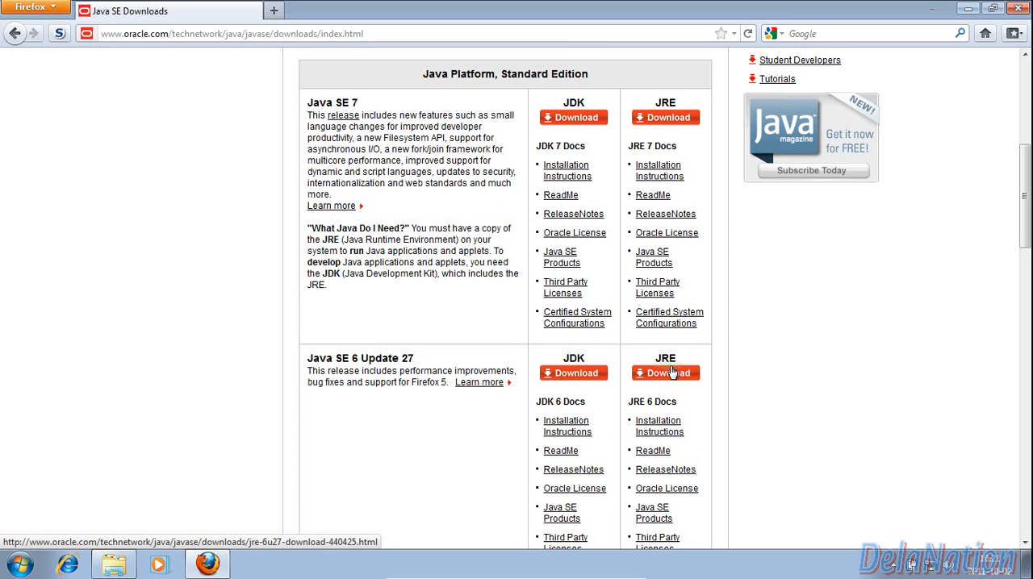
click(567, 373)
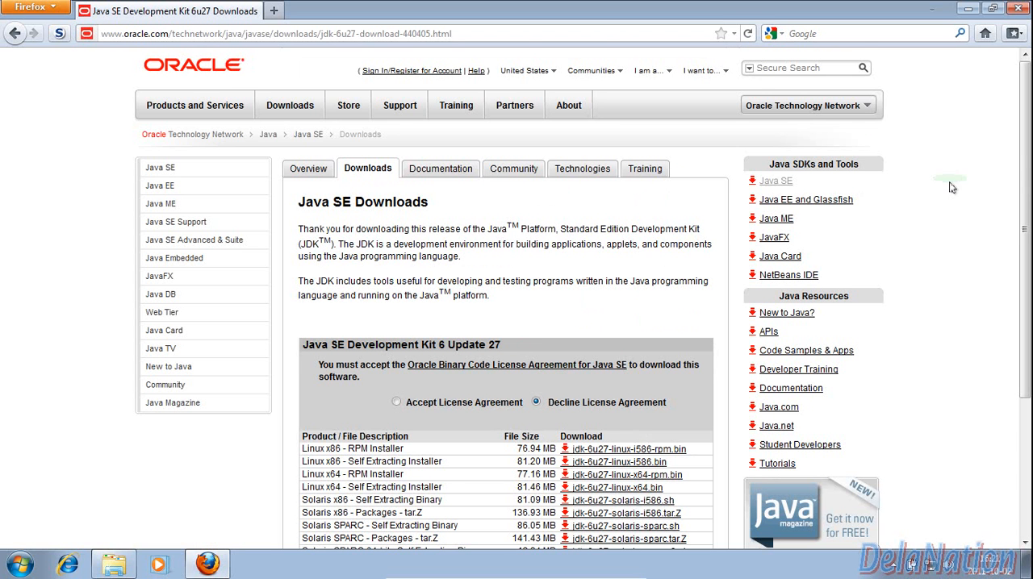
Accept the Oracle Binary Code License Agreement for Java SE Development Kit 6 Update 27 and bring the Windows downloads into view
drag(1027, 167, 1029, 236)
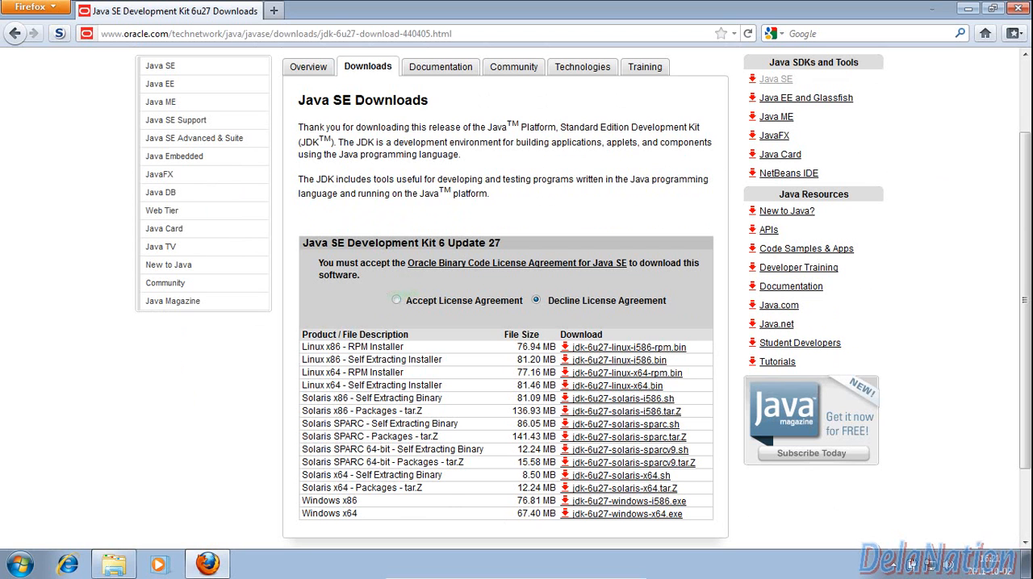
click(396, 301)
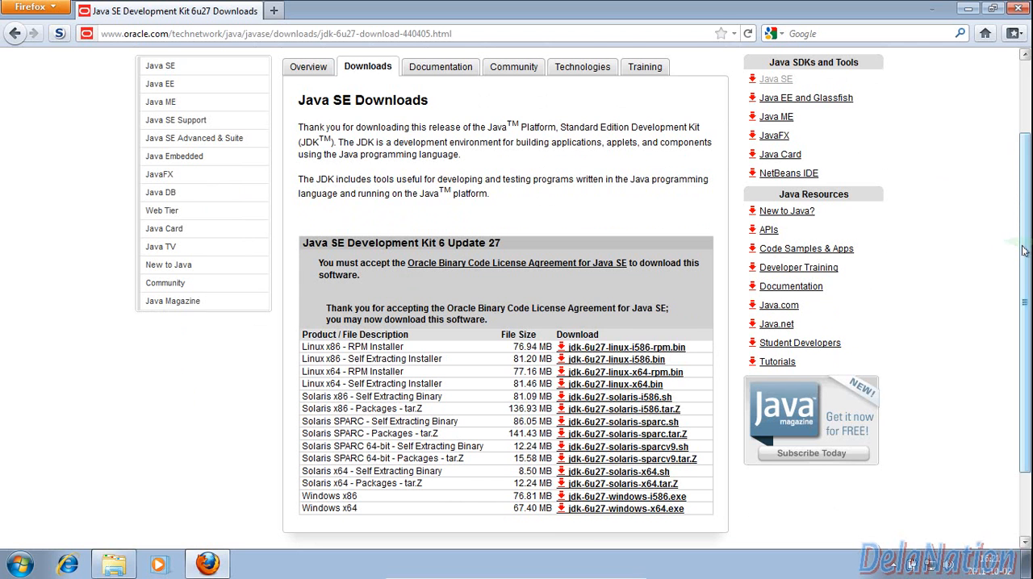
scroll(1018, 251, down, 3)
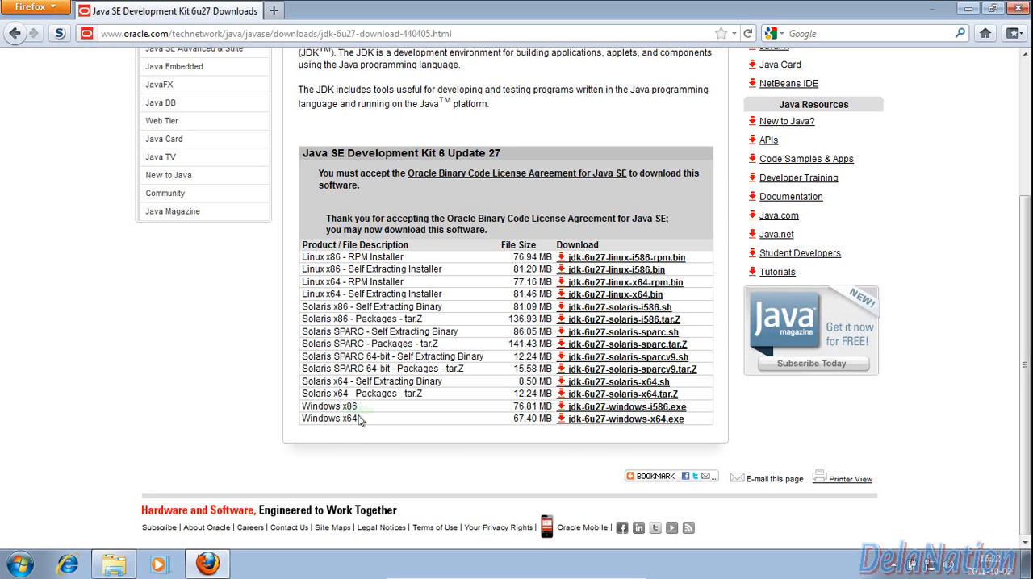
Check the computer's system properties for the Windows system type, and close them again
click(21, 563)
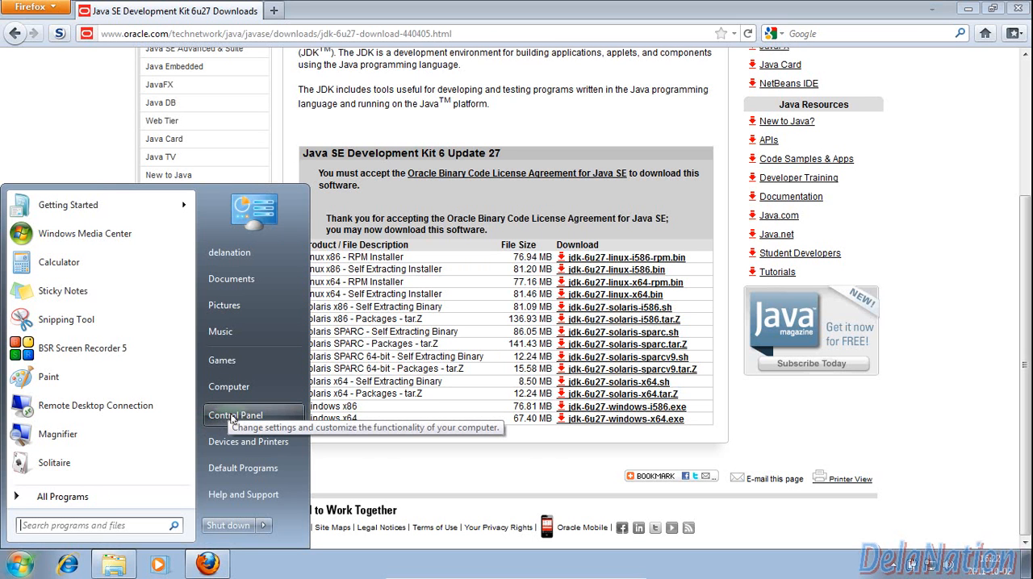
right_click(231, 390)
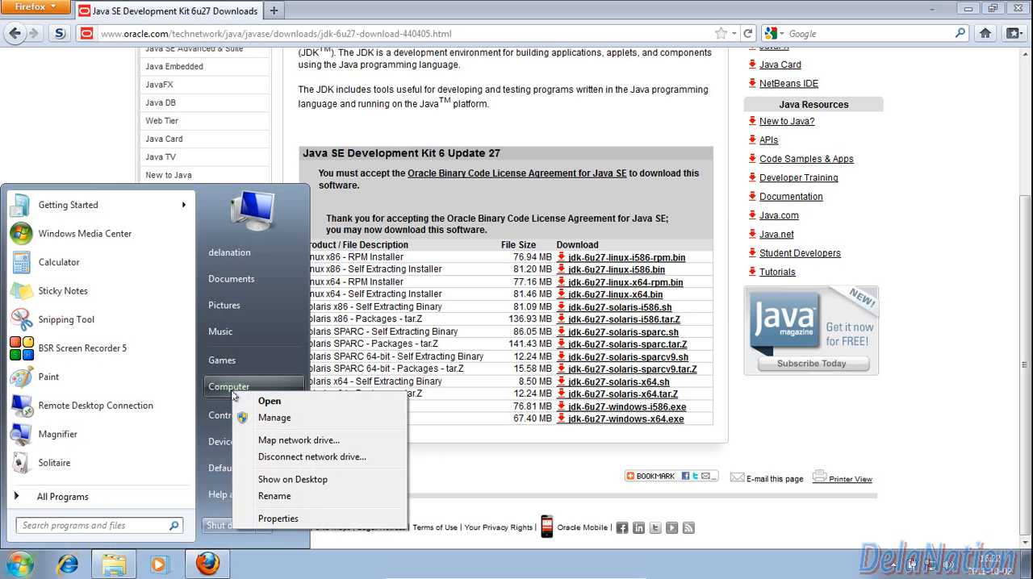
click(279, 519)
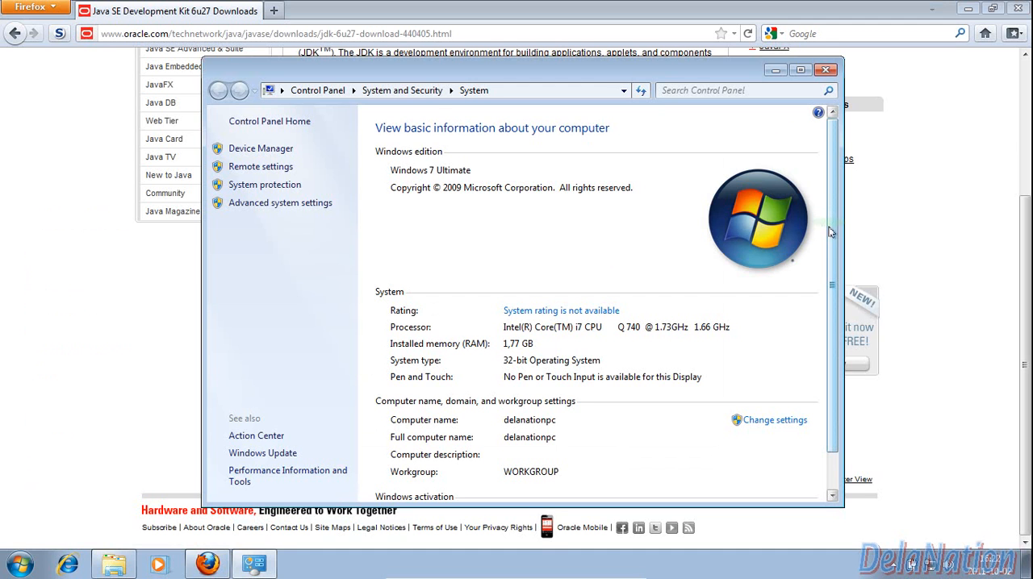
scroll(831, 233, down, 2)
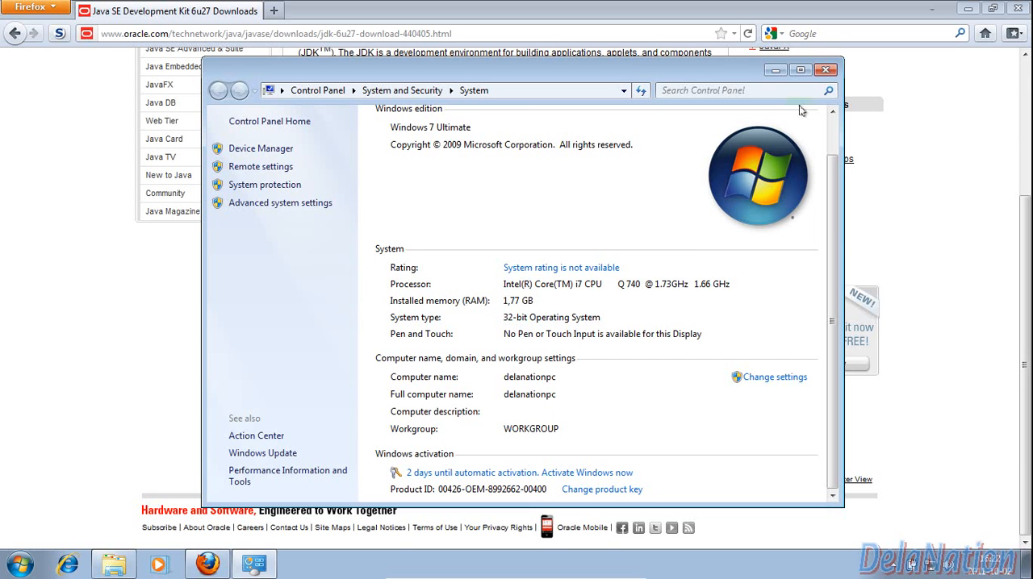
click(825, 69)
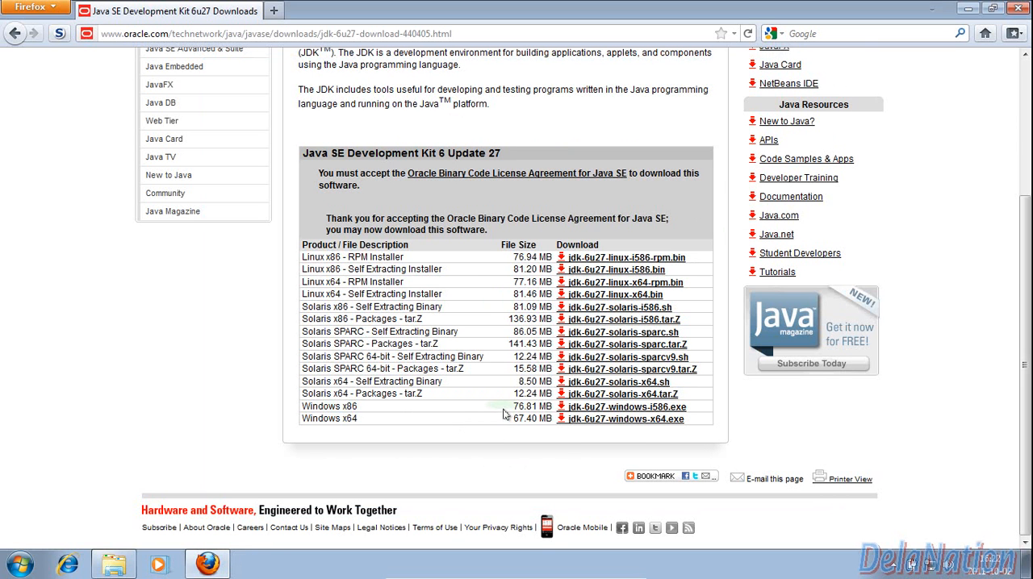
Download jdk-6u27-windows-i586.exe and run it, continuing to the installer's custom setup
click(582, 409)
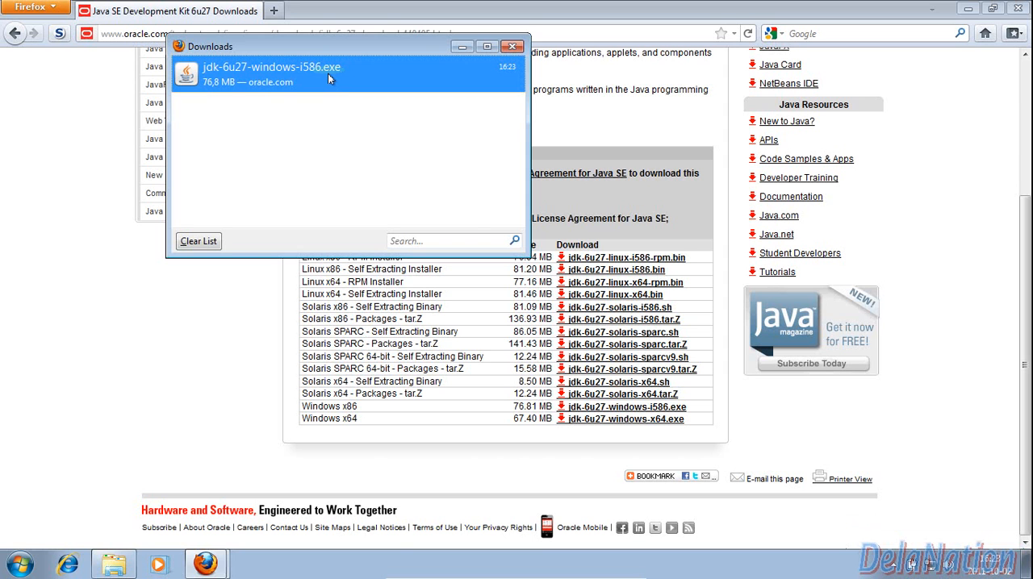
double_click(328, 74)
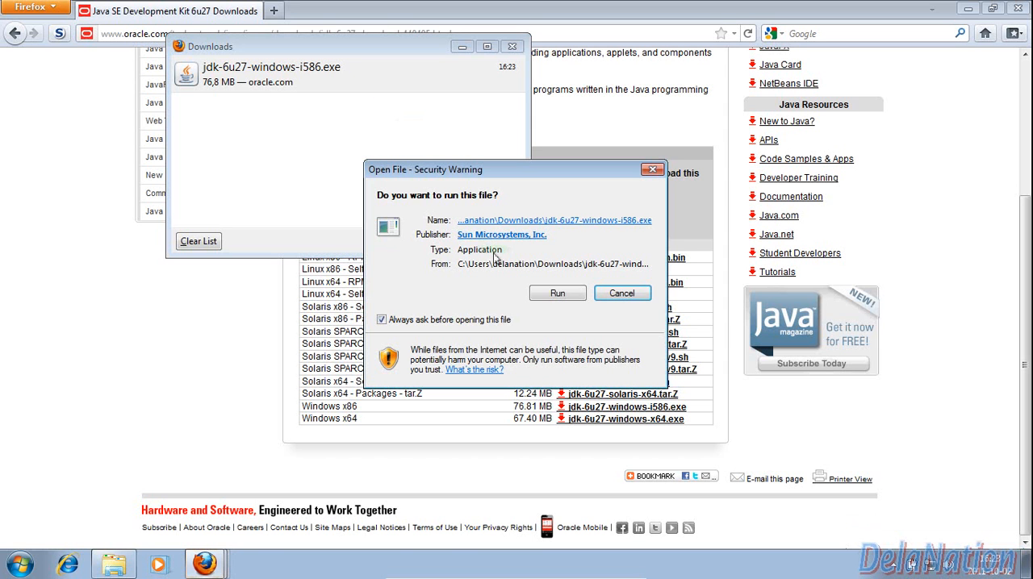
click(558, 294)
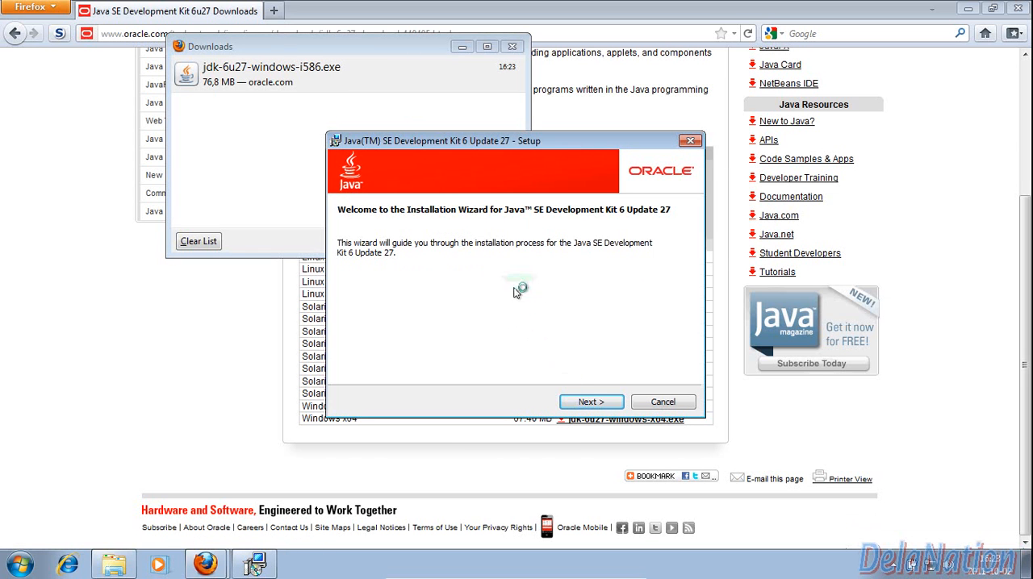
click(601, 402)
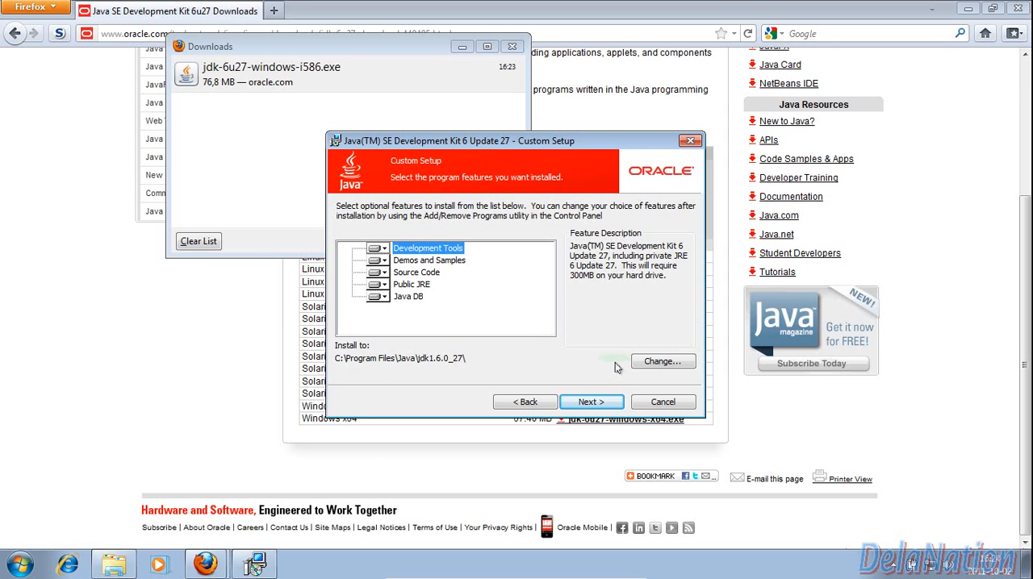
Change the JDK install folder to C:\Java\jdk1.6.0_27\ and start the installation with the default features
click(653, 362)
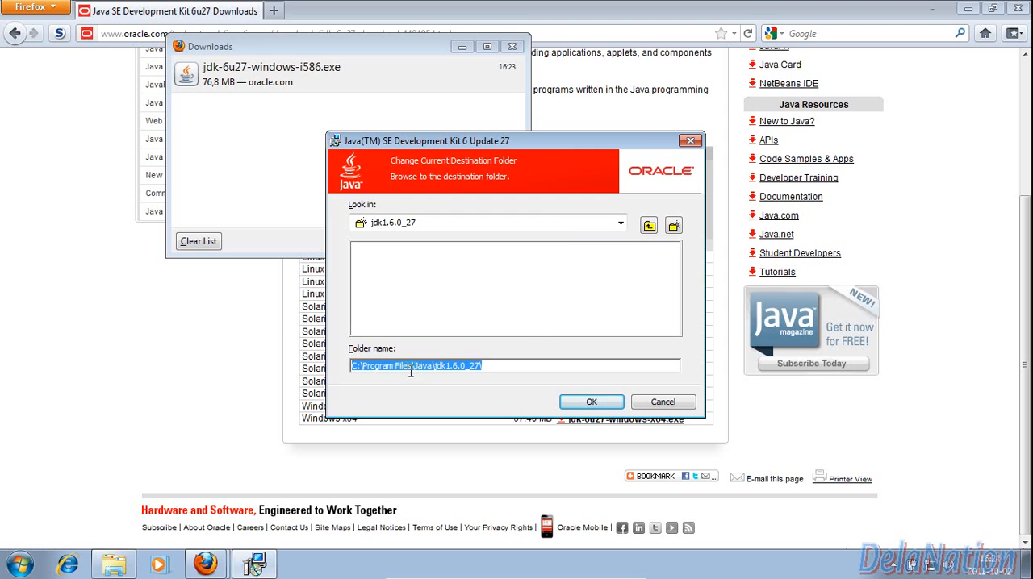
click(415, 366)
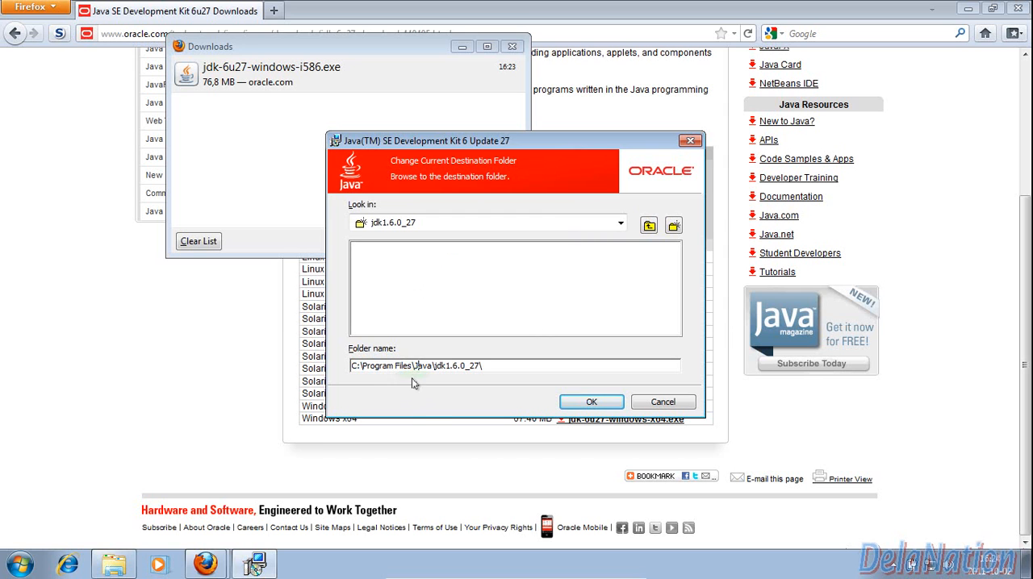
key(BackSpace)
key(BackSpace)
key(BackSpace)
key(BackSpace)
key(BackSpace)
key(BackSpace)
key(BackSpace)
key(BackSpace)
key(BackSpace)
key(BackSpace)
key(BackSpace)
key(BackSpace)
key(BackSpace)
key(BackSpace)
click(591, 402)
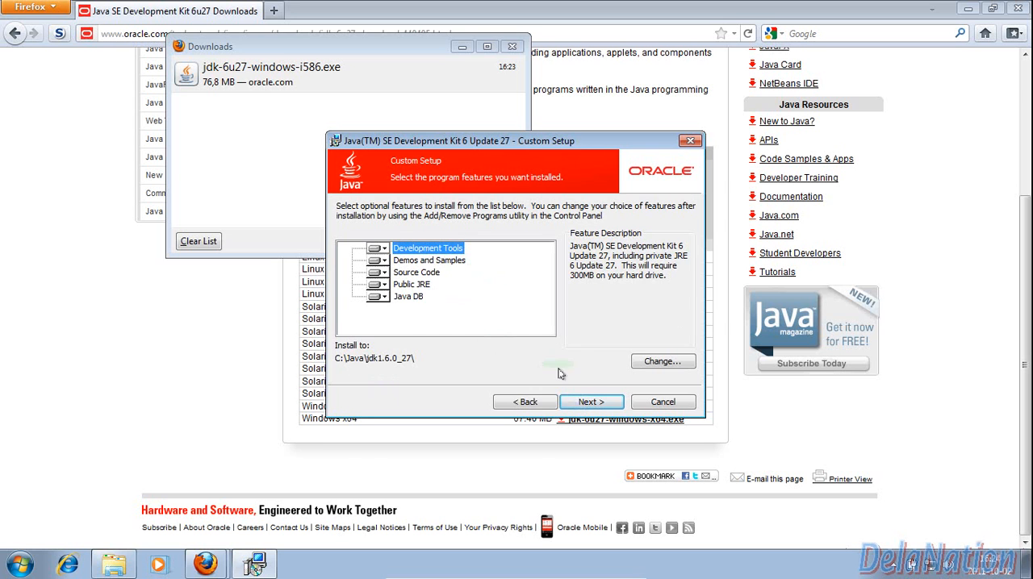
click(592, 402)
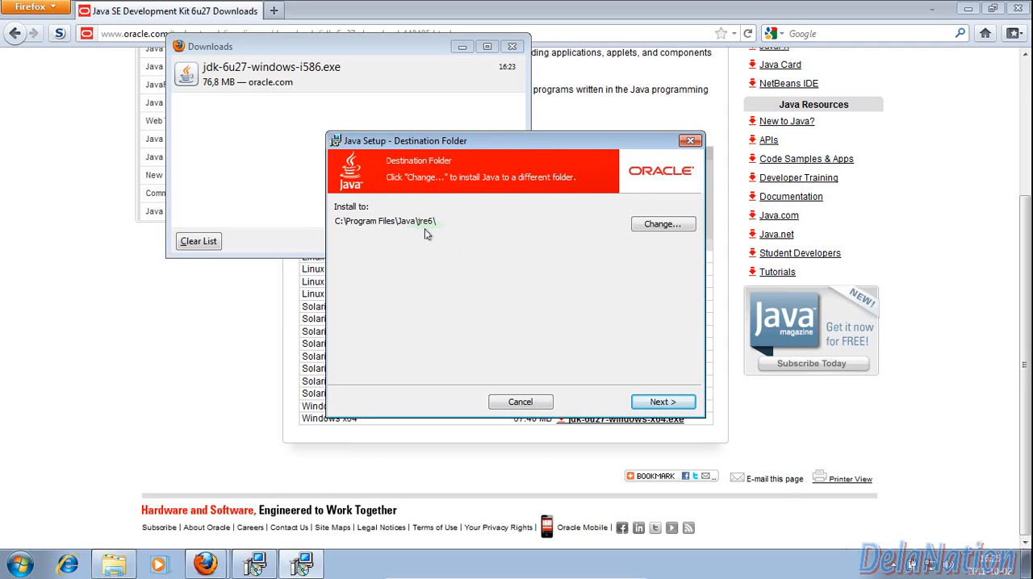
Change the JRE destination folder to C:\Java\jre6\ and complete the Java installation
click(650, 228)
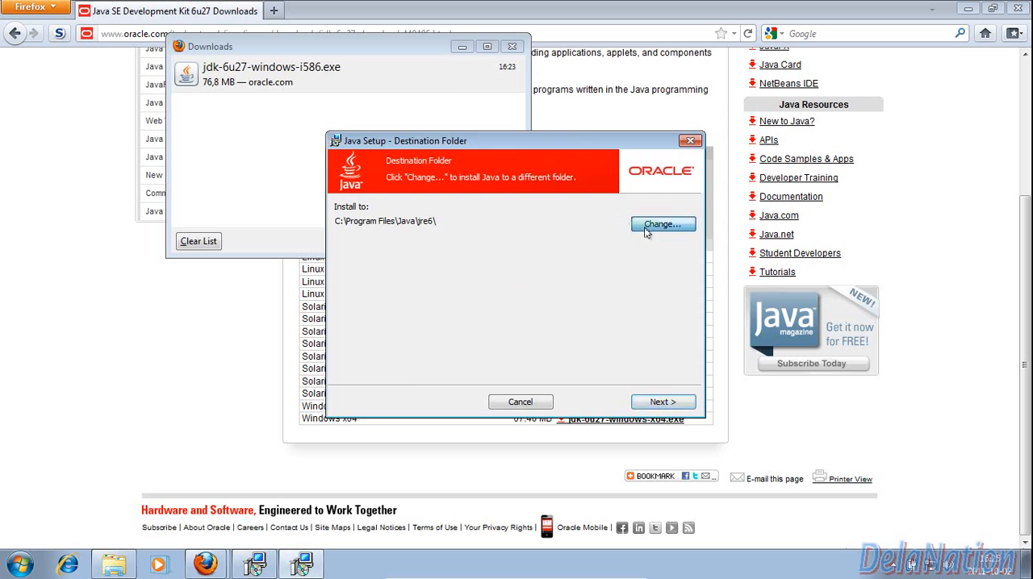
click(477, 393)
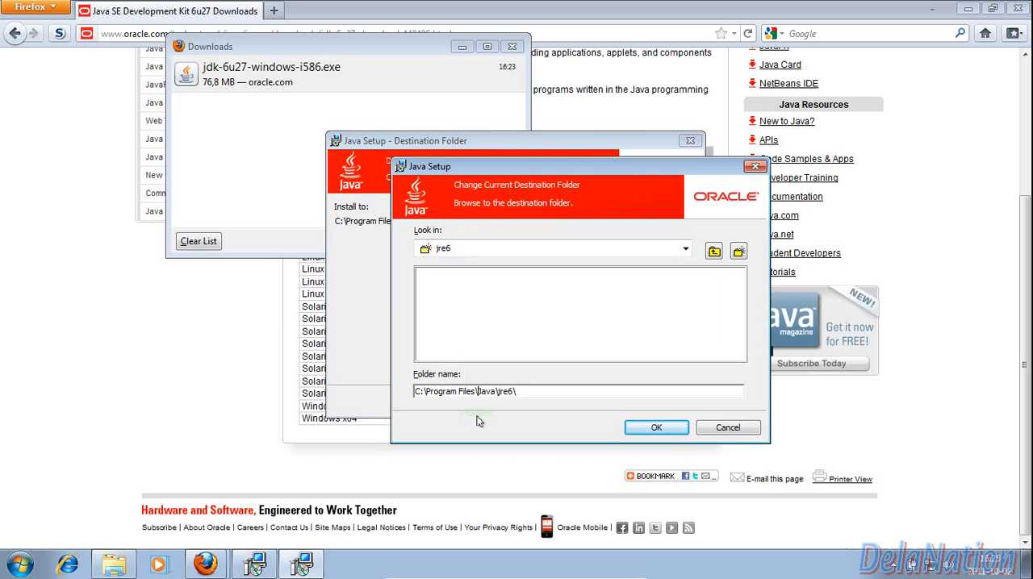
key(BackSpace)
key(BackSpace)
key(BackSpace)
key(BackSpace)
key(BackSpace)
key(BackSpace)
key(BackSpace)
key(BackSpace)
key(BackSpace)
key(BackSpace)
key(BackSpace)
key(BackSpace)
key(BackSpace)
key(BackSpace)
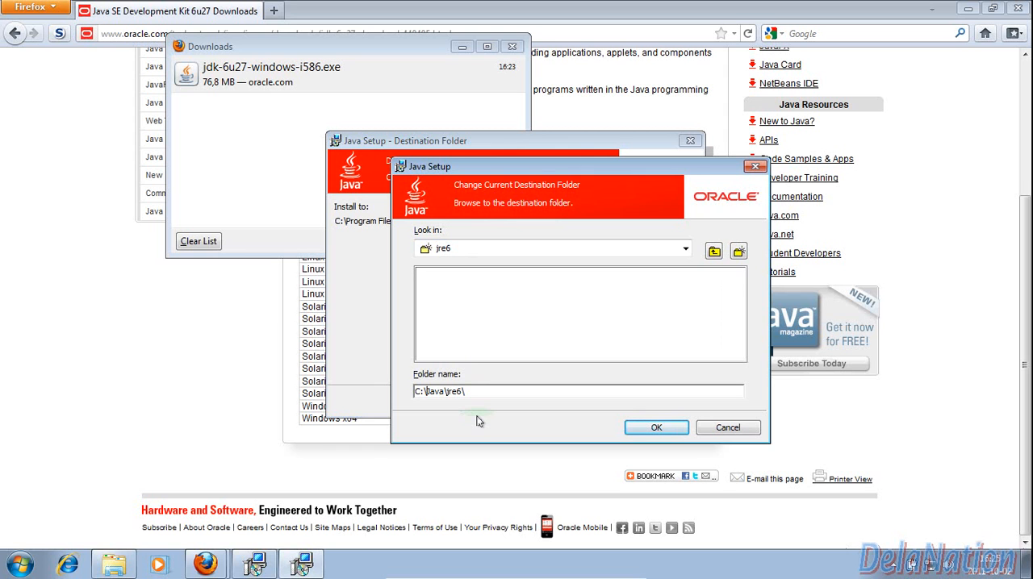
key(Return)
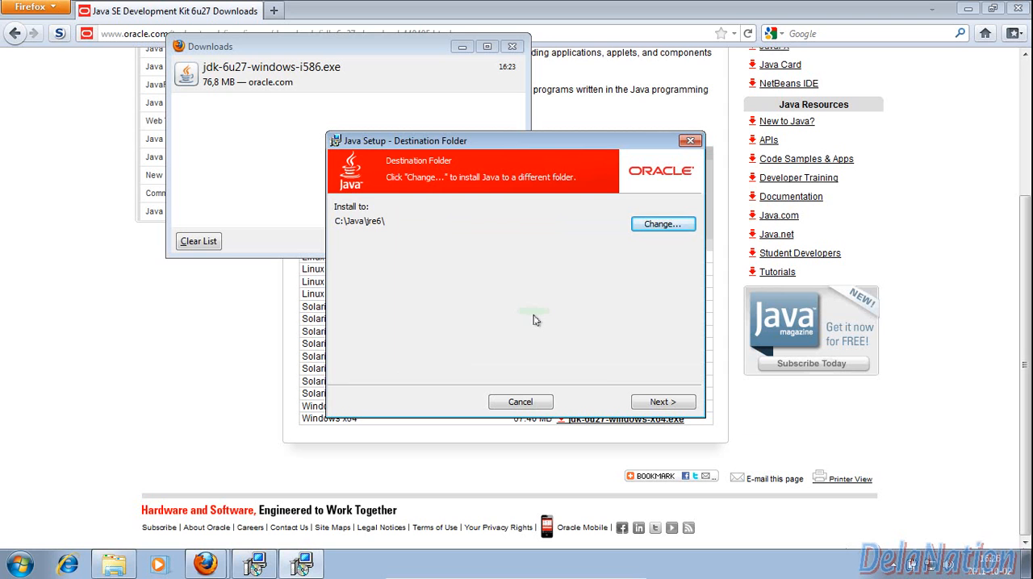
click(650, 406)
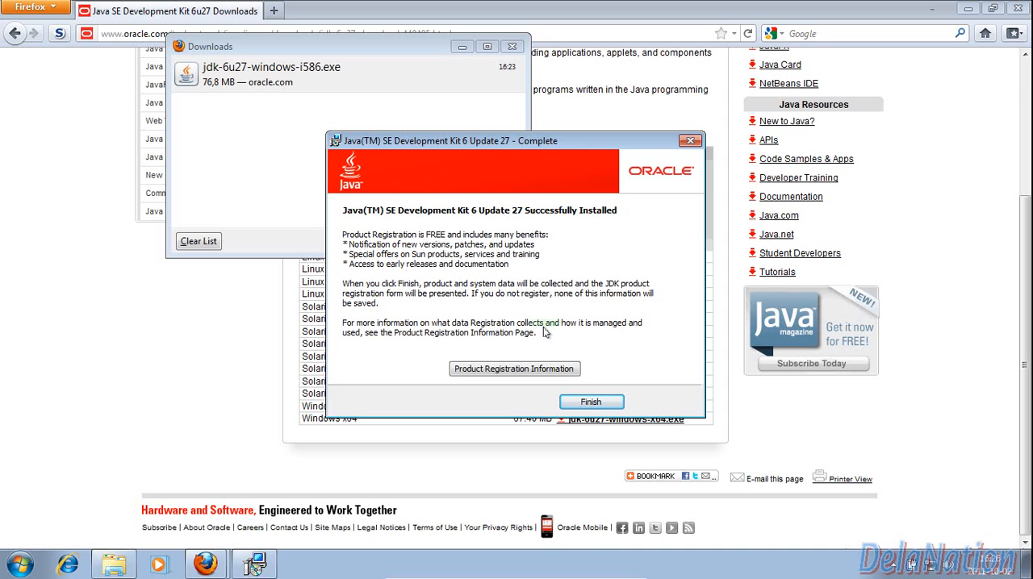
click(592, 401)
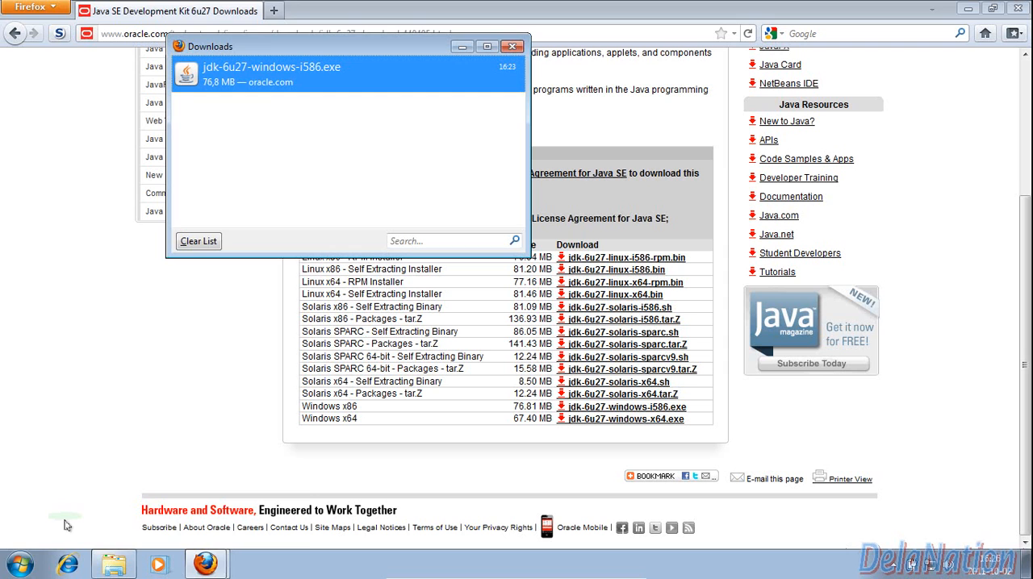
Close the two JDK registration tabs that opened in the browser, keeping the Java SE downloads page
click(22, 563)
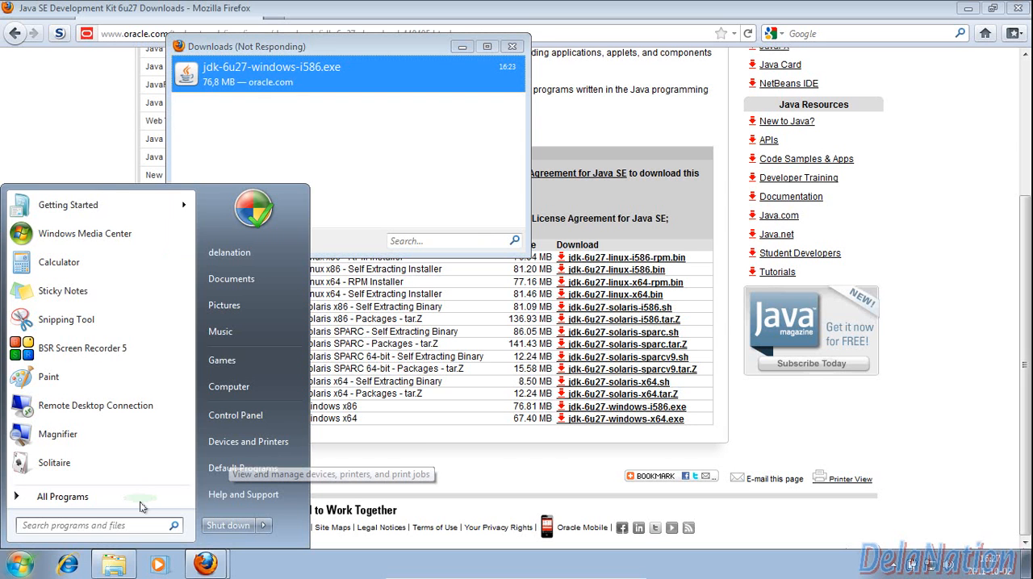
text(cmd)
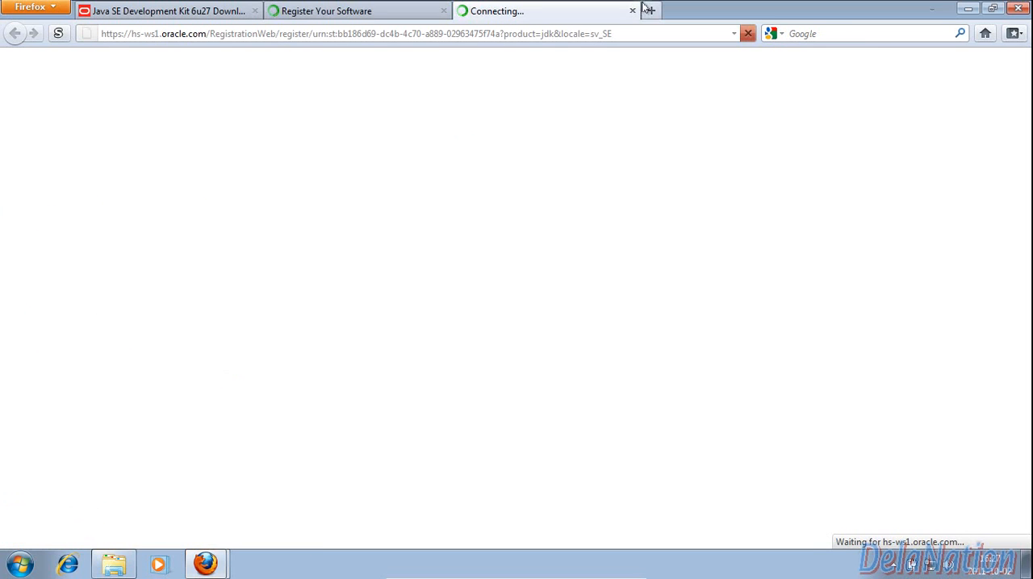
click(633, 11)
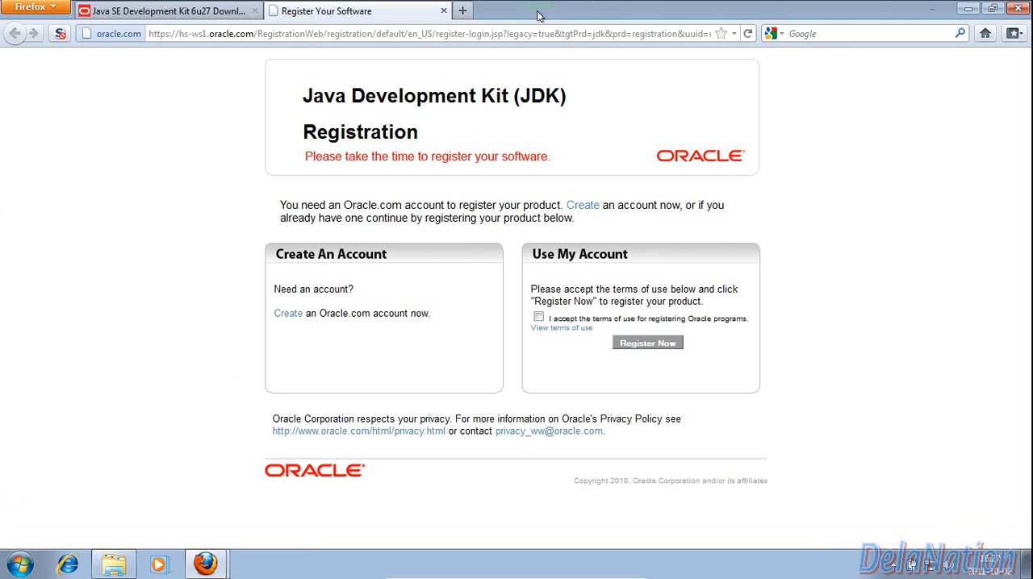
click(443, 12)
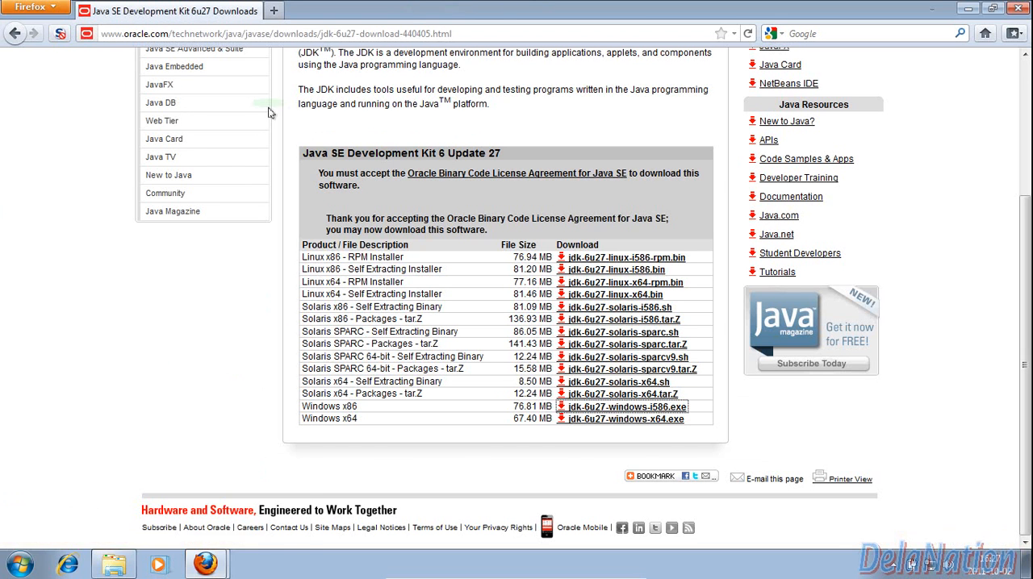
Find and open the cmd program, and place its window over the middle of the downloads page
click(11, 570)
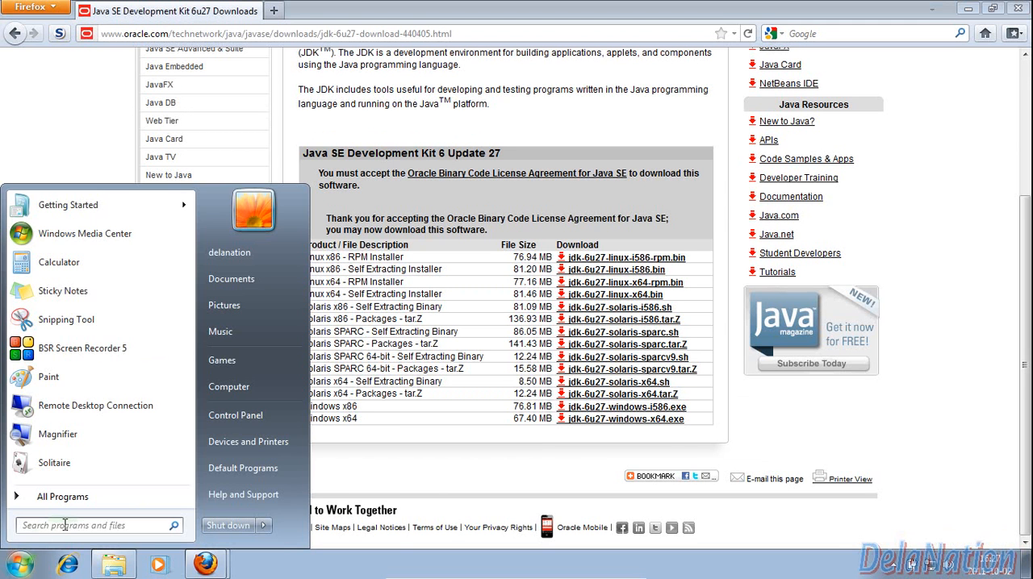
text(cmd)
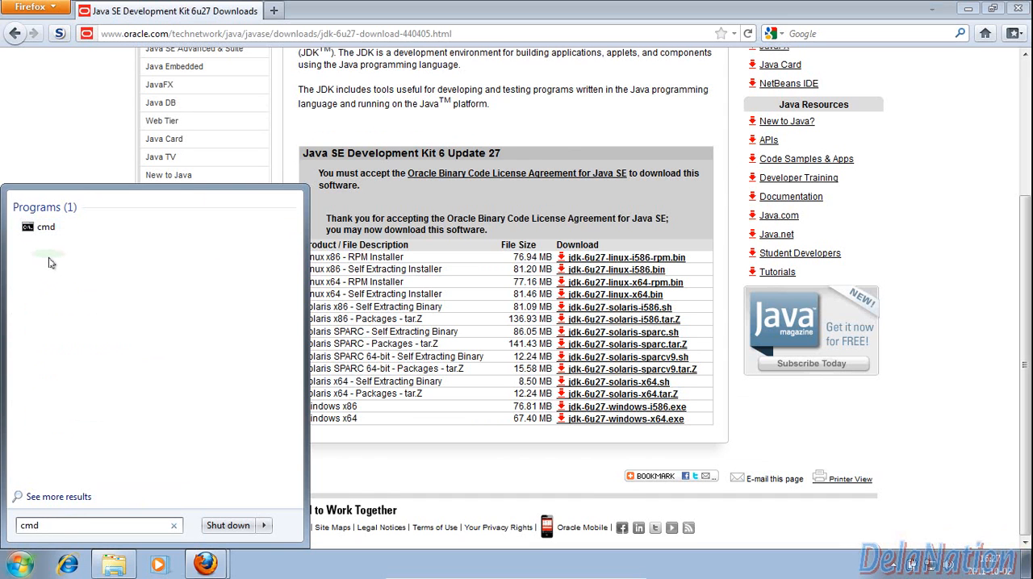
click(44, 228)
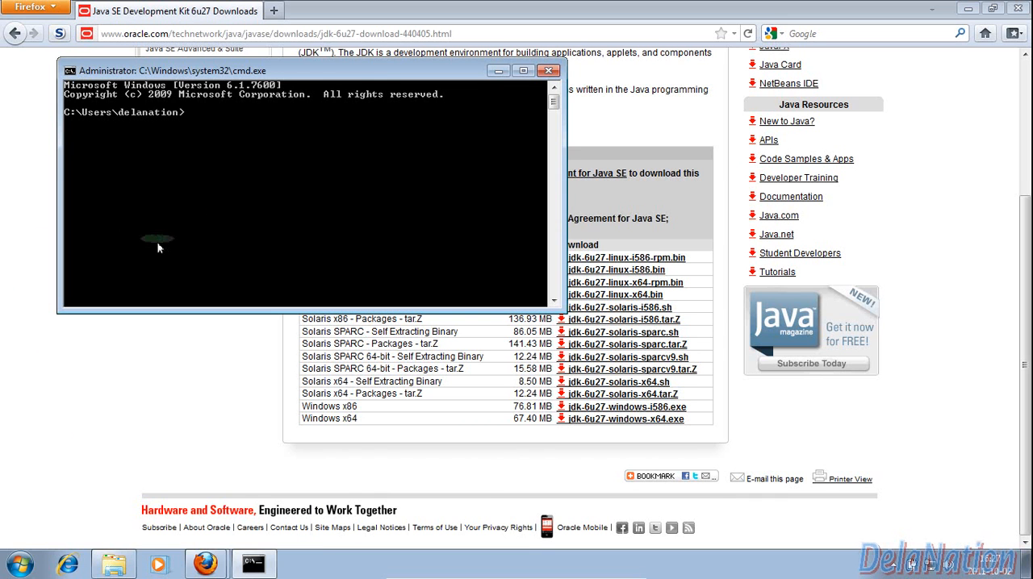
drag(353, 80, 533, 139)
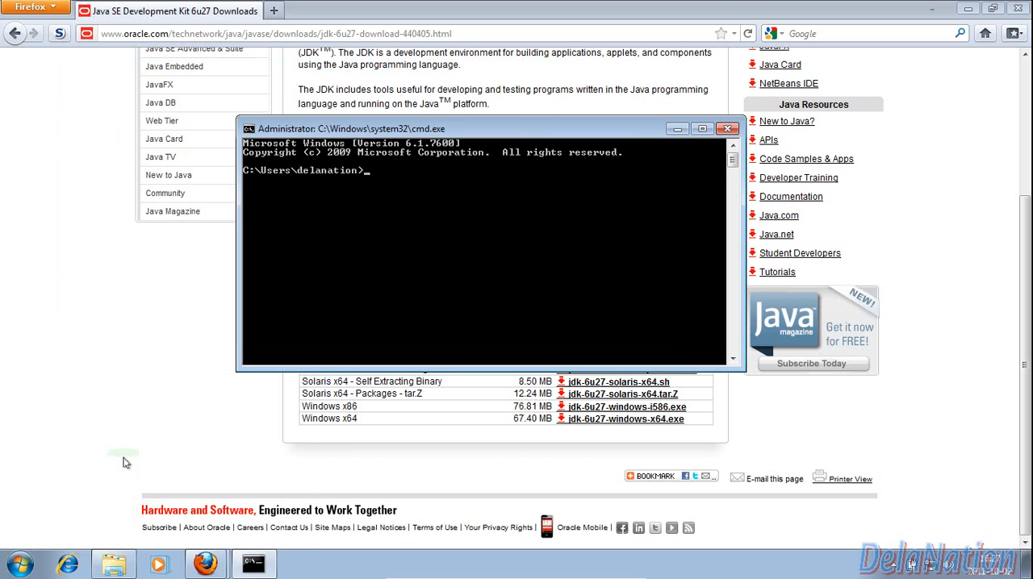
click(23, 569)
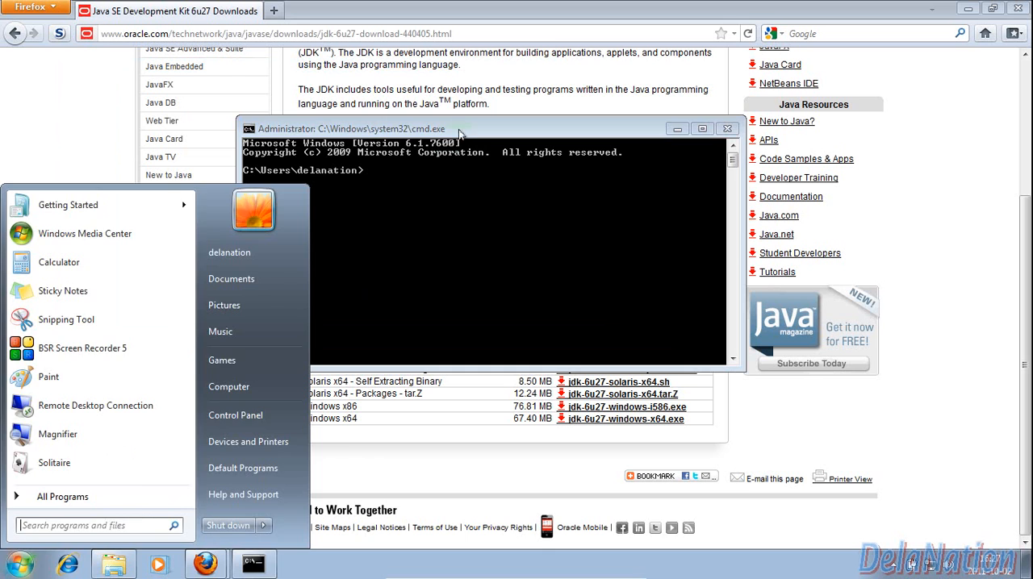
click(367, 275)
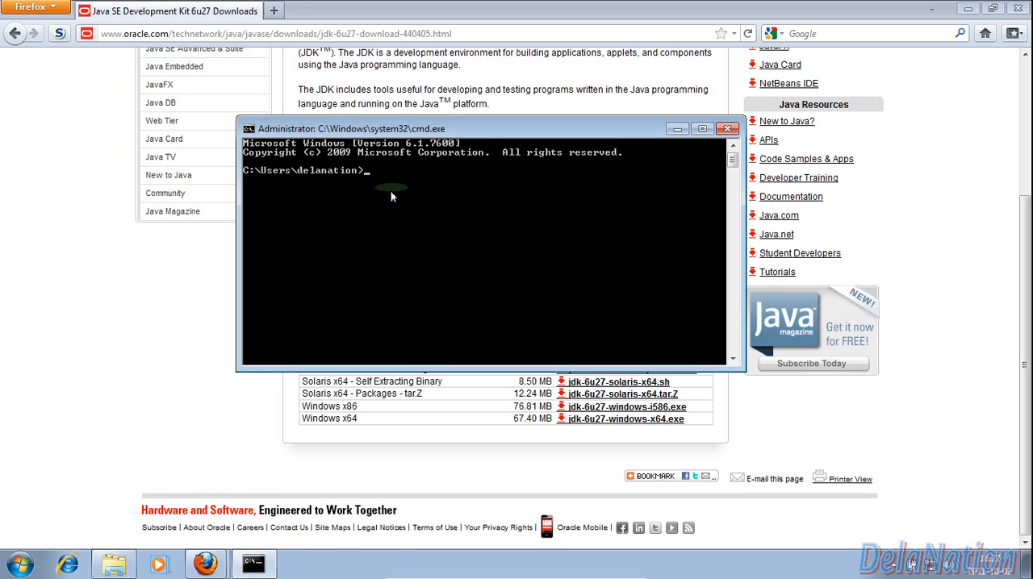
Run the commands java and javac to test whether they are recognized, and close the command prompt
text(java)
key(Return)
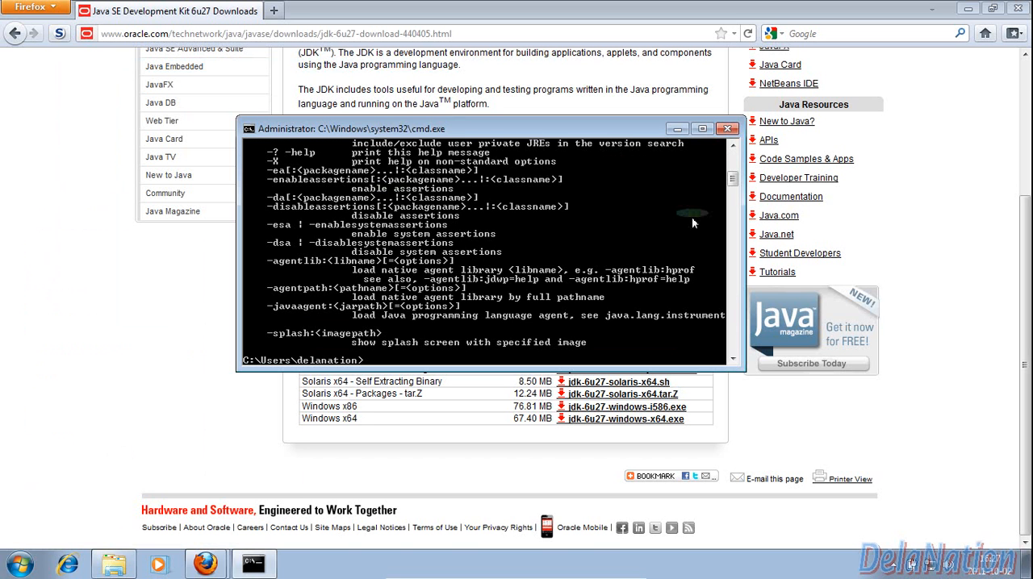
mouse_move(733, 182)
mouse_down()
mouse_move(732, 164)
mouse_move(732, 190)
mouse_up()
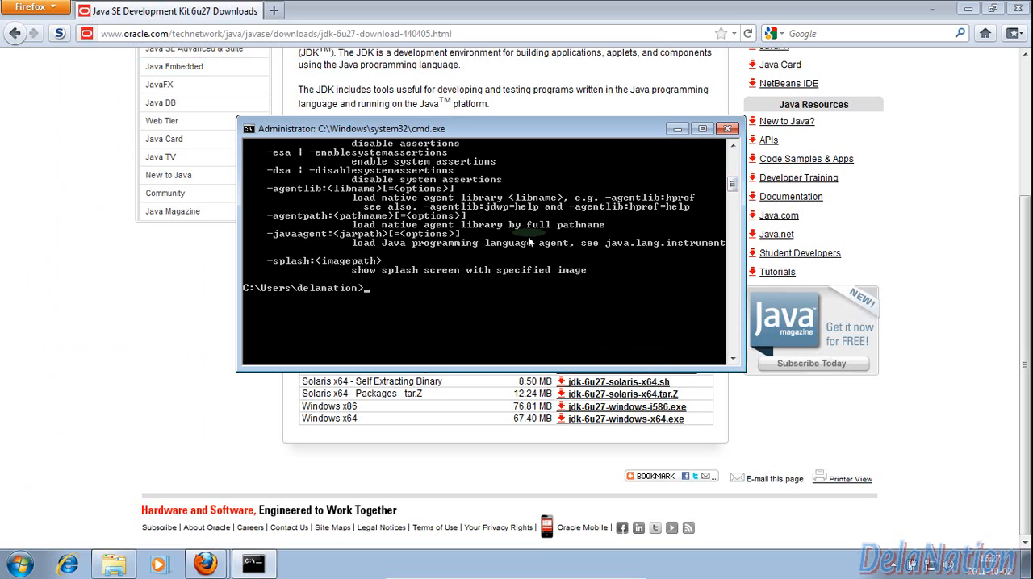
text(javac)
key(Return)
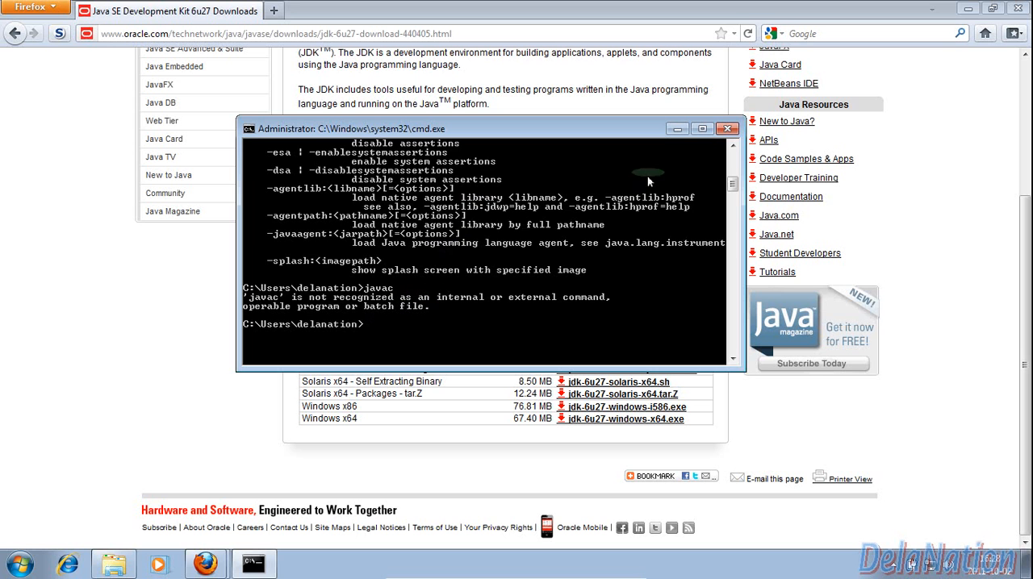
click(726, 129)
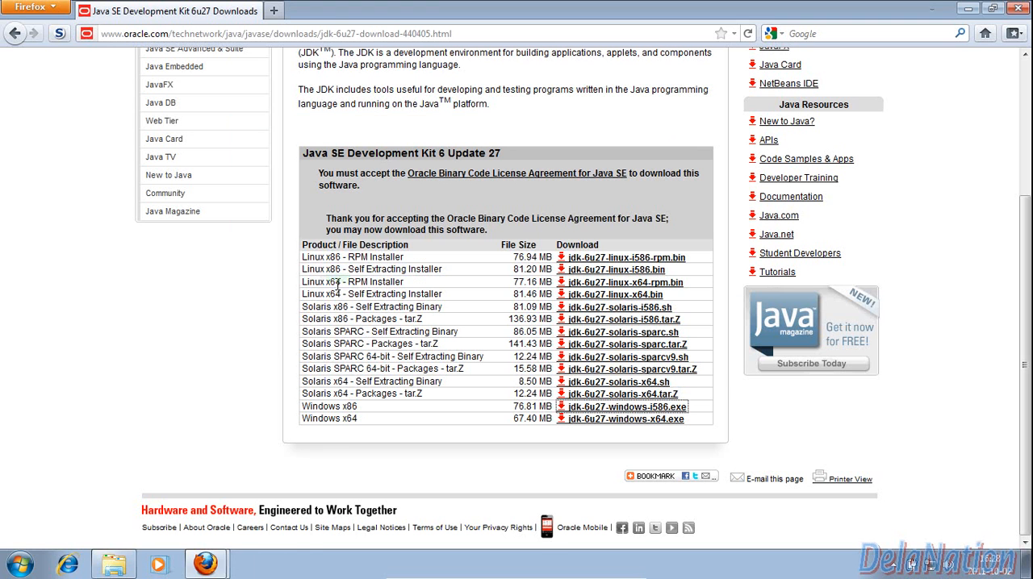
Open the computer's advanced system settings and bring up the Environment Variables dialog
click(10, 567)
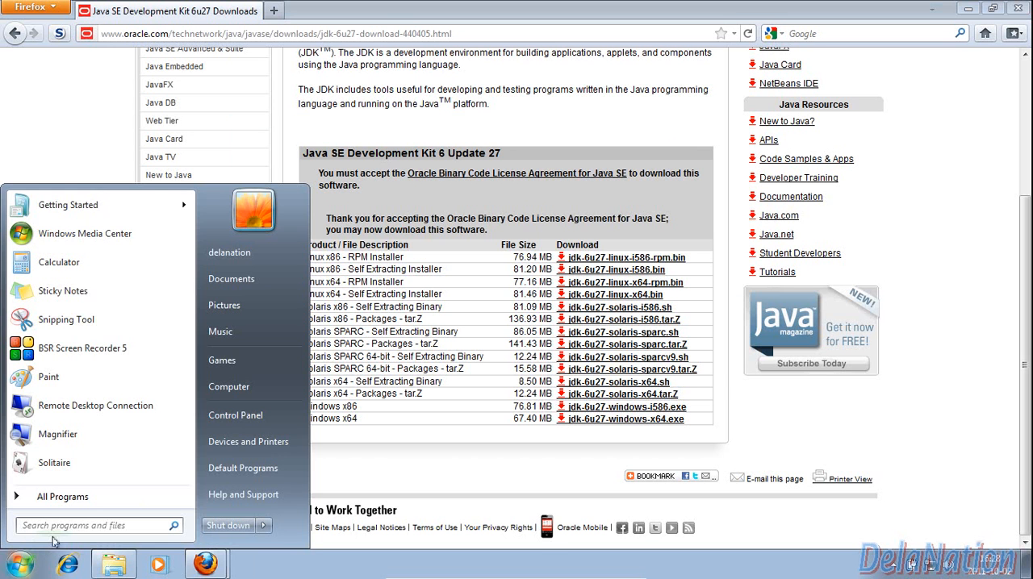
right_click(258, 391)
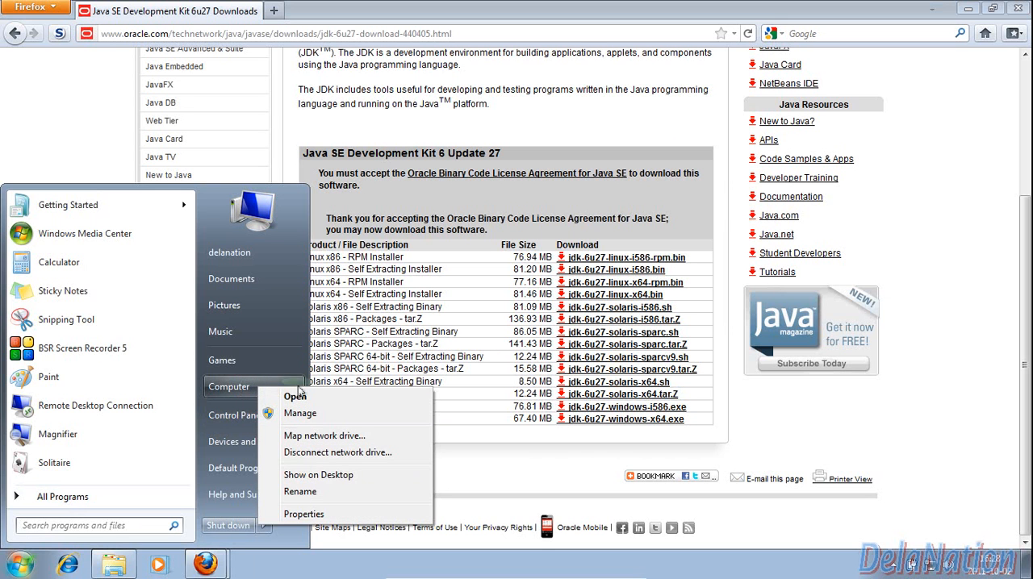
click(304, 514)
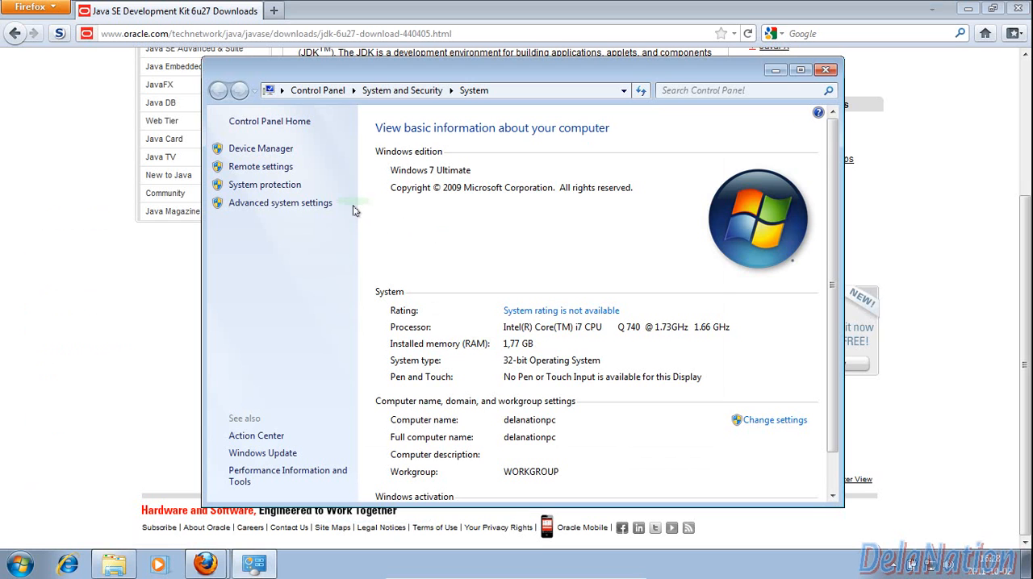
click(303, 206)
drag(300, 95, 639, 134)
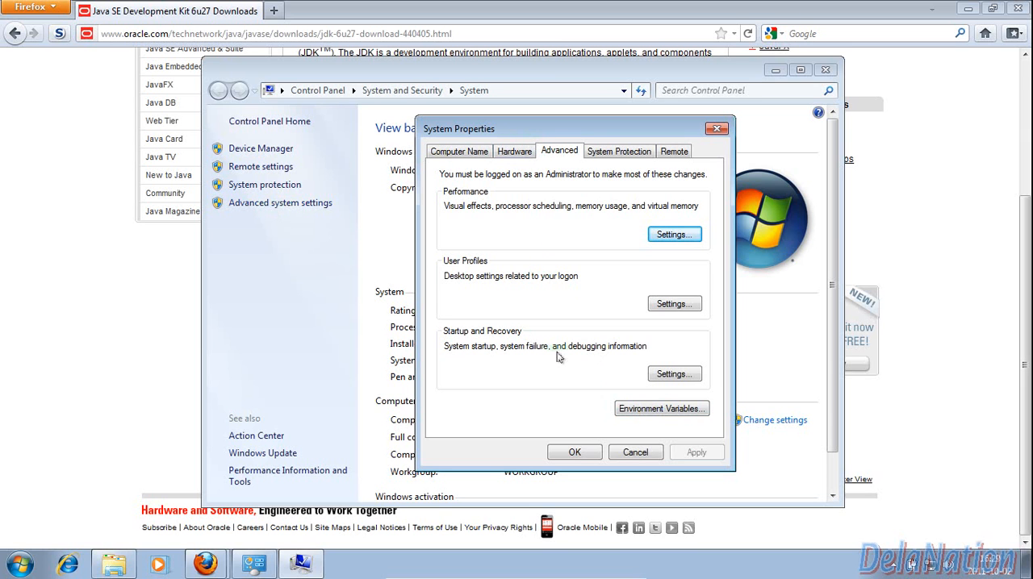
click(636, 410)
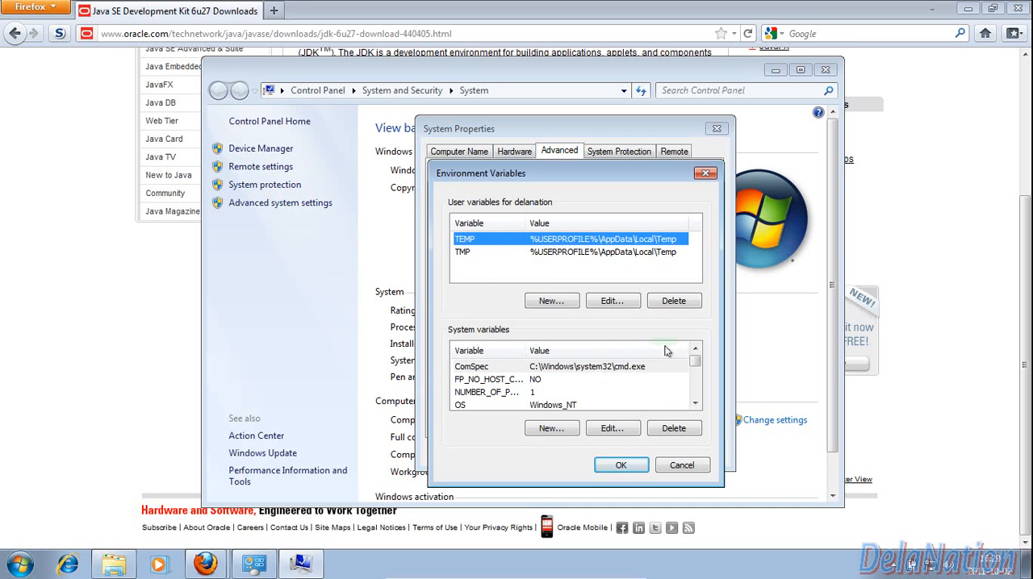
drag(568, 177, 541, 126)
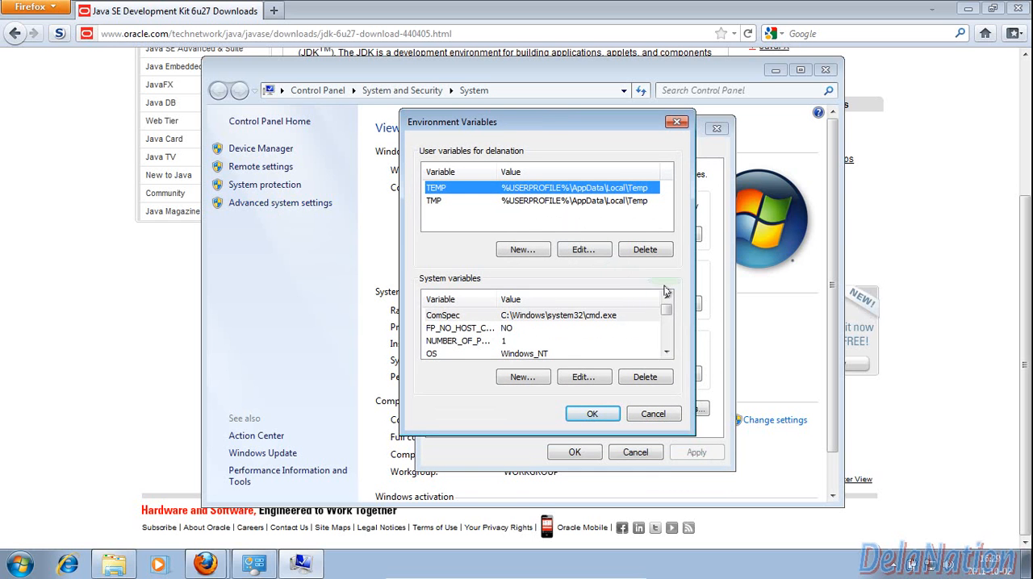
Open the Path system variable for editing and append a semicolon to the end of its value
drag(667, 311, 666, 322)
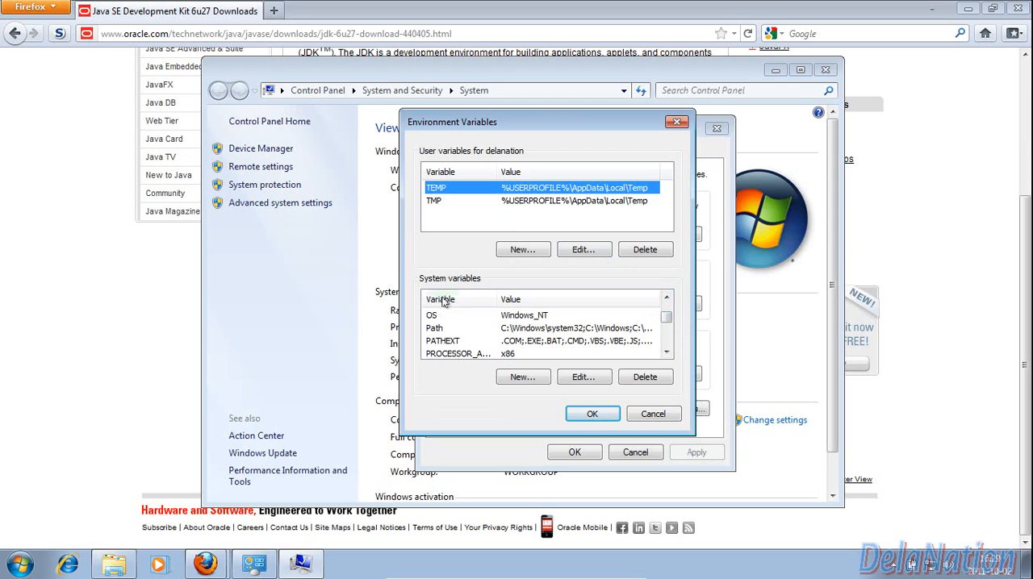
click(440, 329)
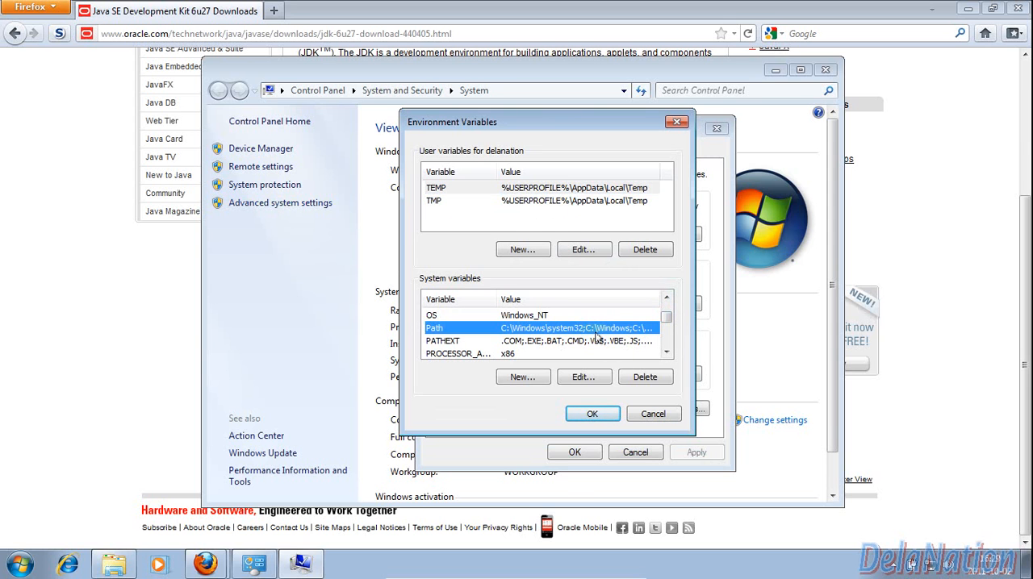
click(583, 377)
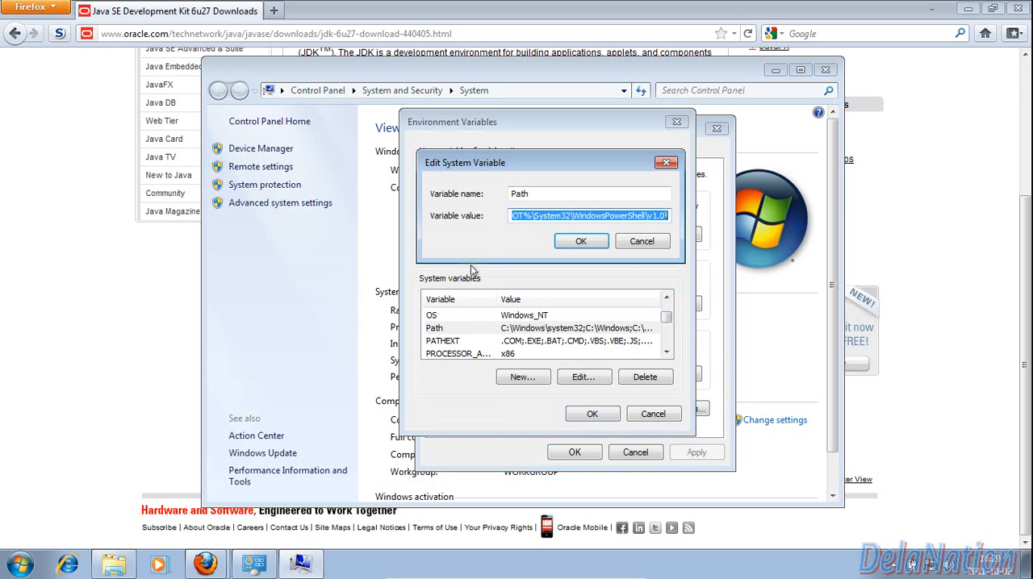
click(548, 218)
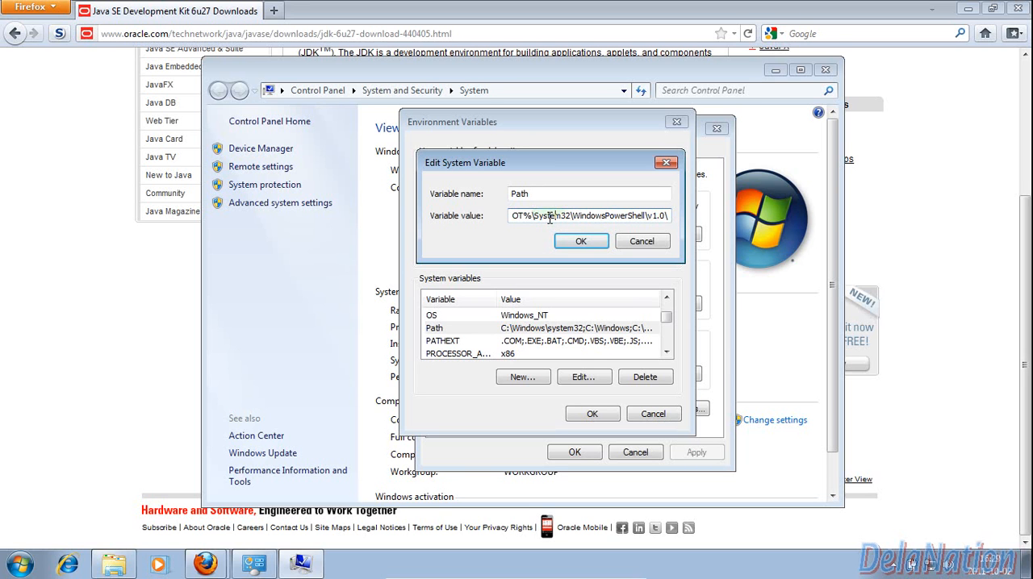
key(Right)
key(Right)
key(Right)
key(Right)
key(Right)
text(;)
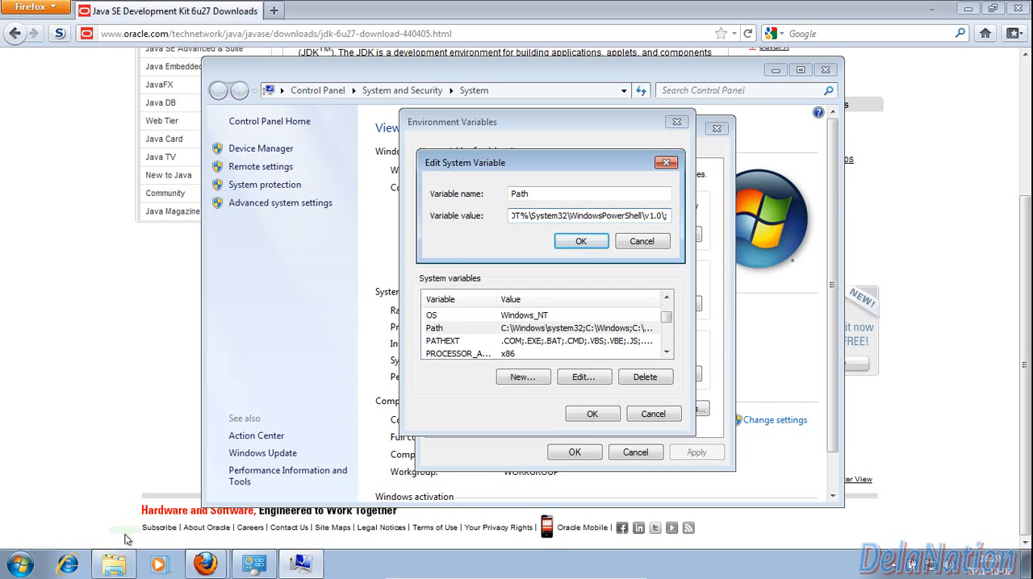
Browse to C:\Java\jdk1.6.0_27\bin in a new, enlarged Explorer window and copy the folder's full path
click(129, 498)
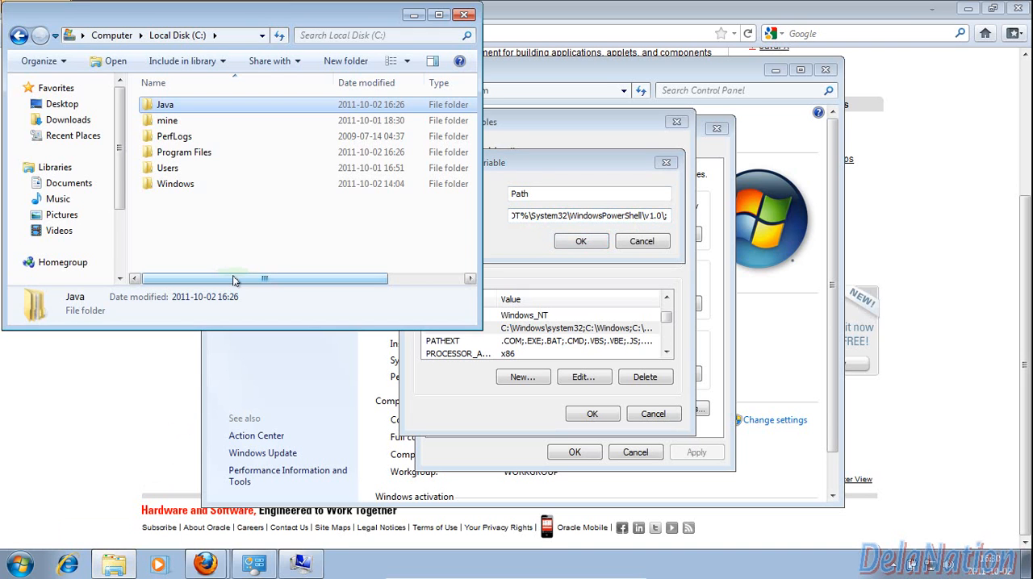
click(464, 14)
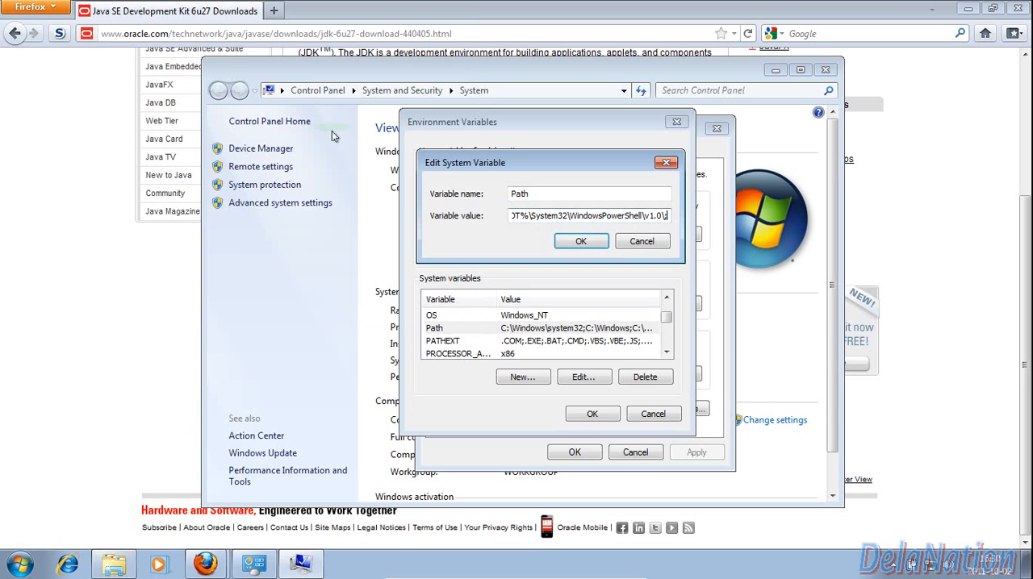
click(114, 568)
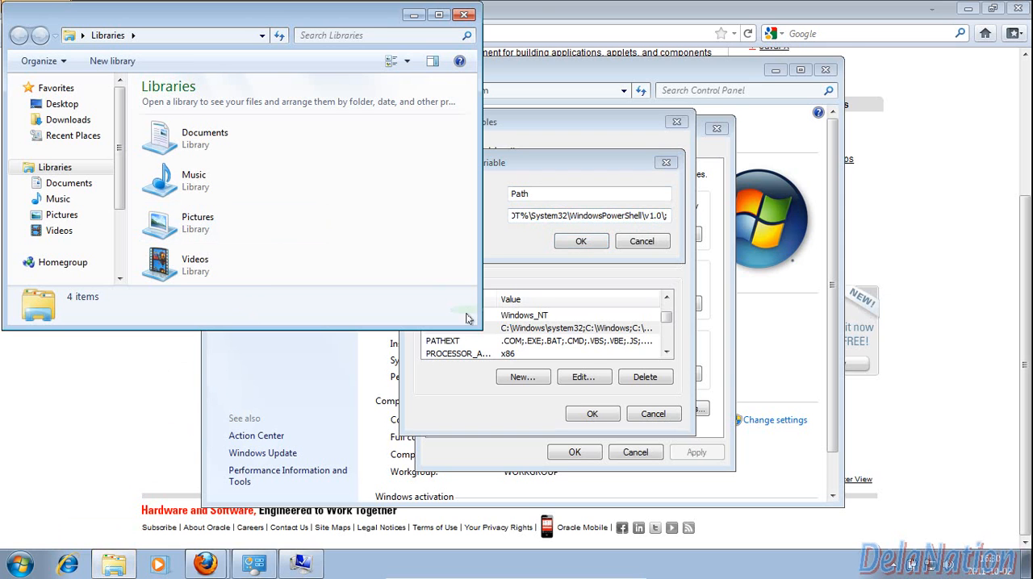
drag(479, 317, 546, 446)
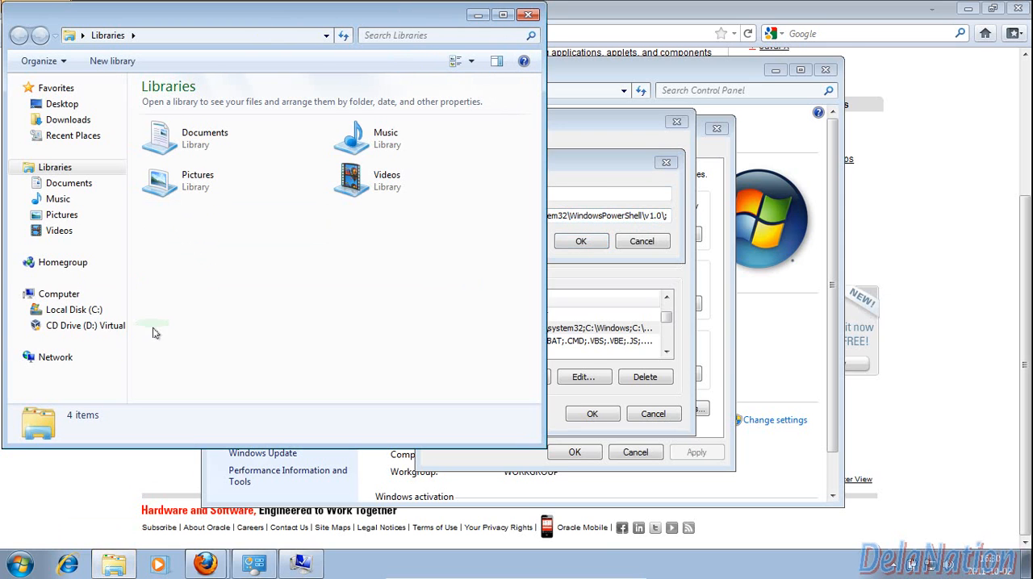
click(92, 311)
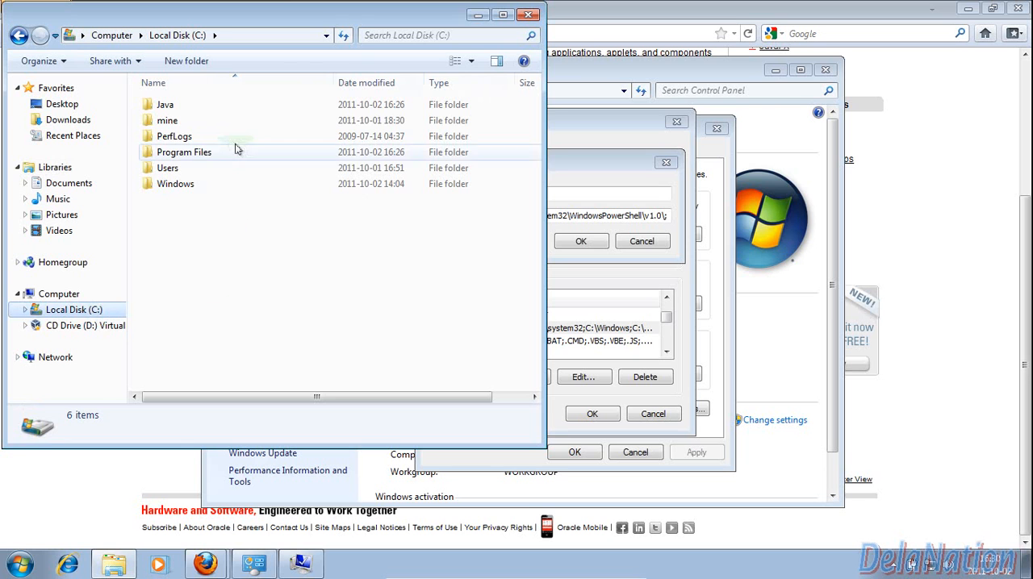
double_click(182, 109)
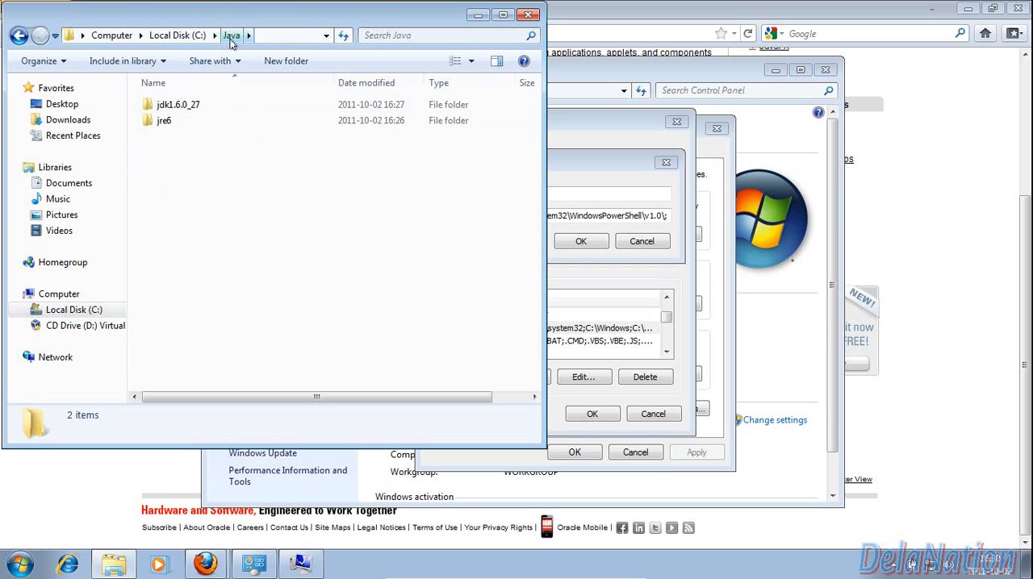
double_click(198, 109)
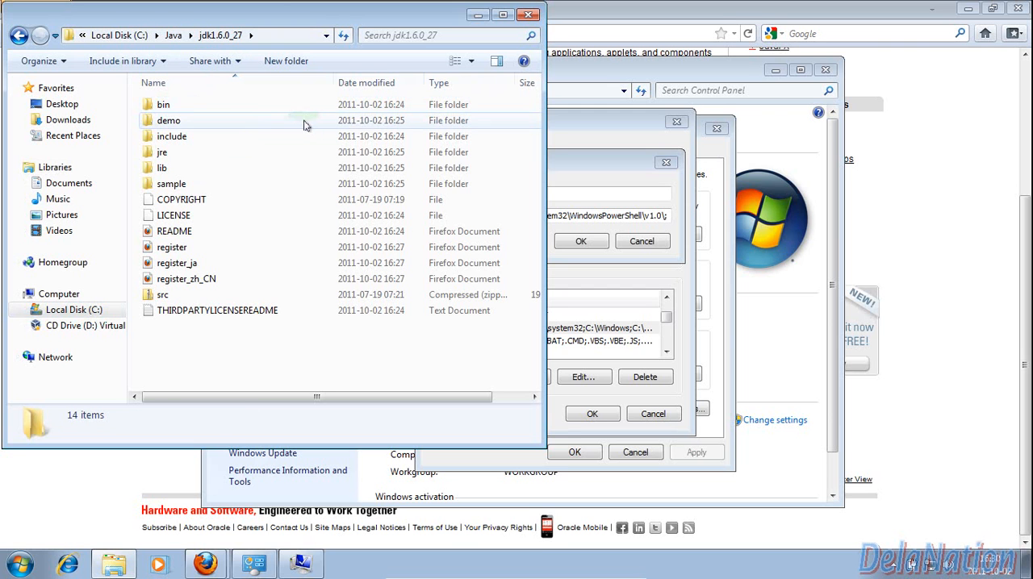
double_click(209, 109)
click(287, 39)
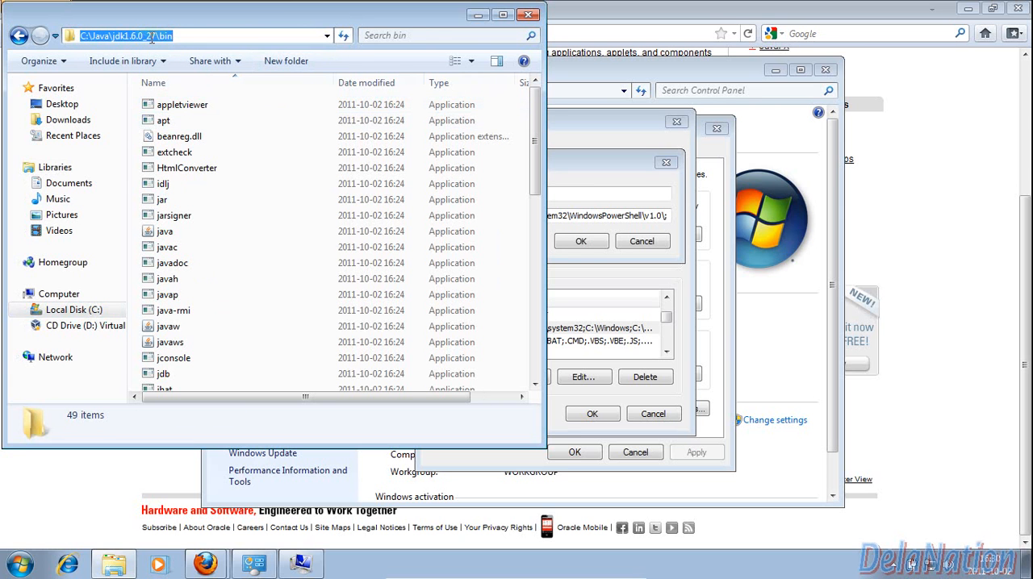
right_click(151, 38)
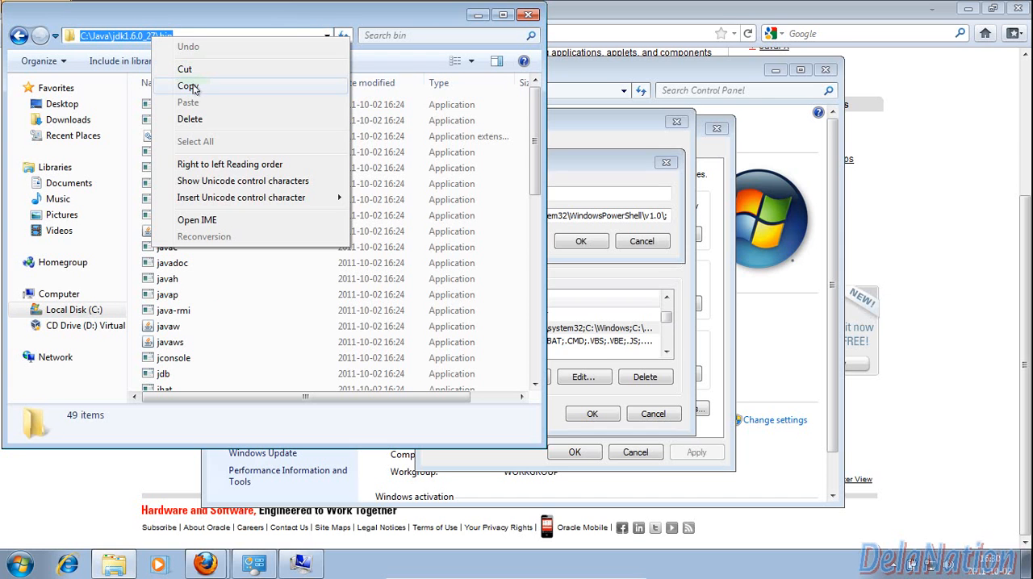
click(193, 89)
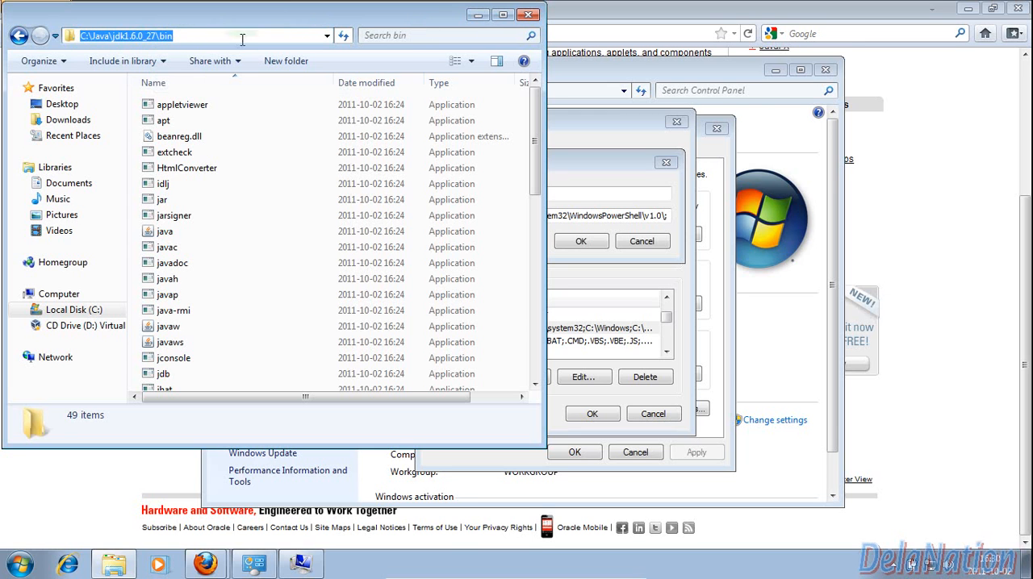
Append the copied path C:\Java\jdk1.6.0_27\bin to the end of the Path system variable's value and confirm the edit
click(478, 15)
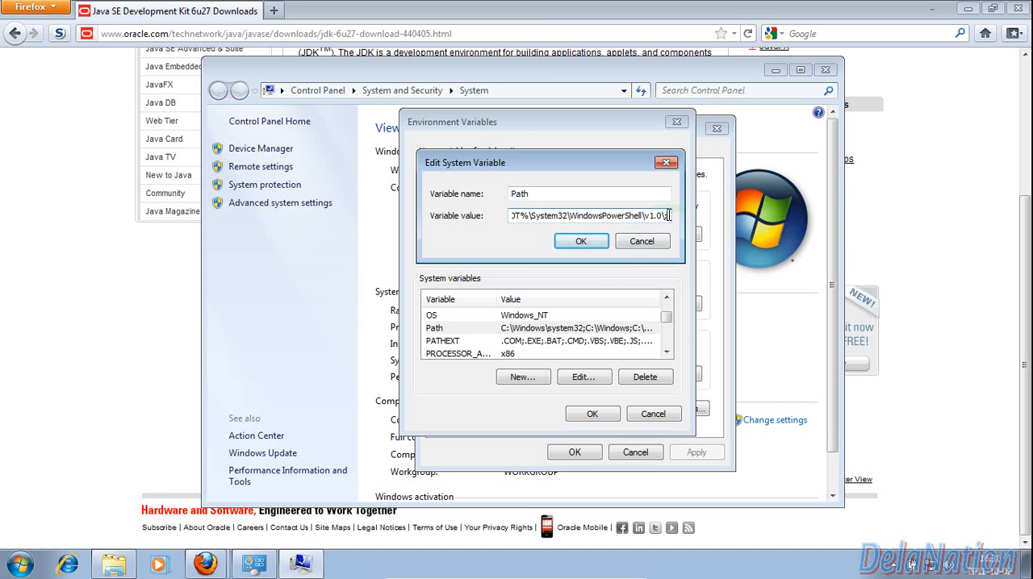
right_click(668, 216)
click(686, 277)
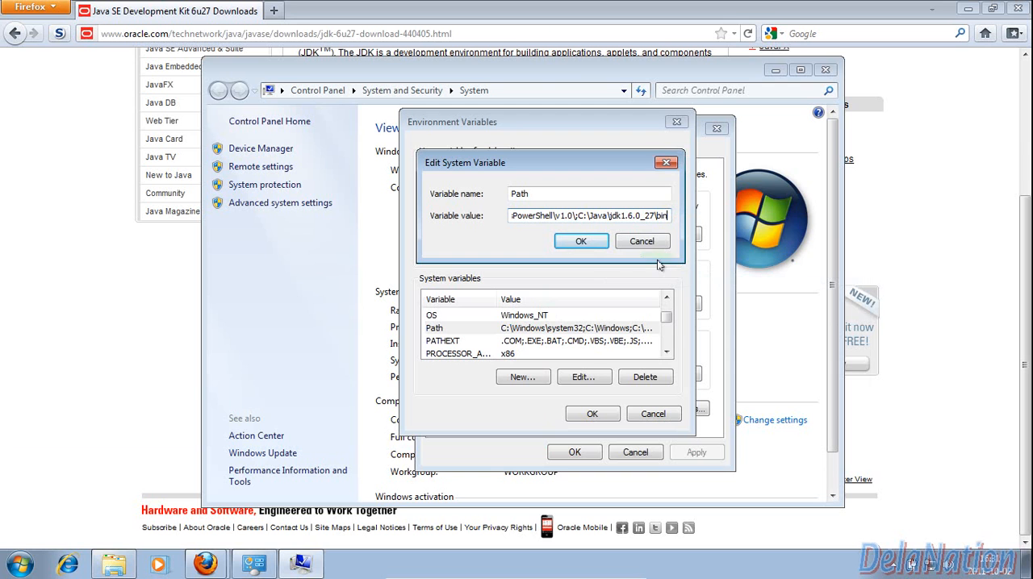
click(581, 242)
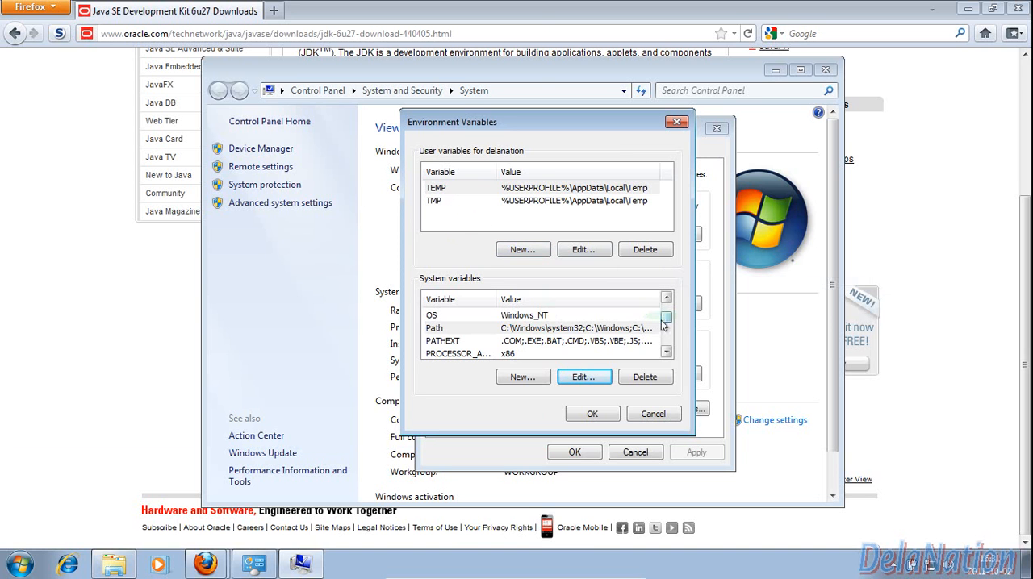
Start a new user variable and name it CLASSPATH
mouse_move(666, 323)
mouse_down()
mouse_move(666, 342)
mouse_move(664, 312)
mouse_up()
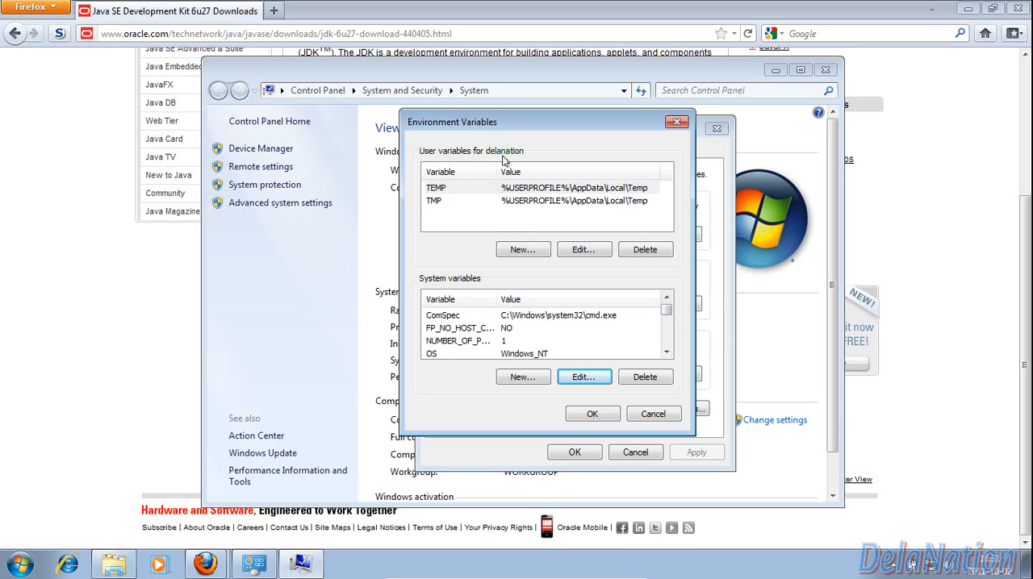
click(521, 250)
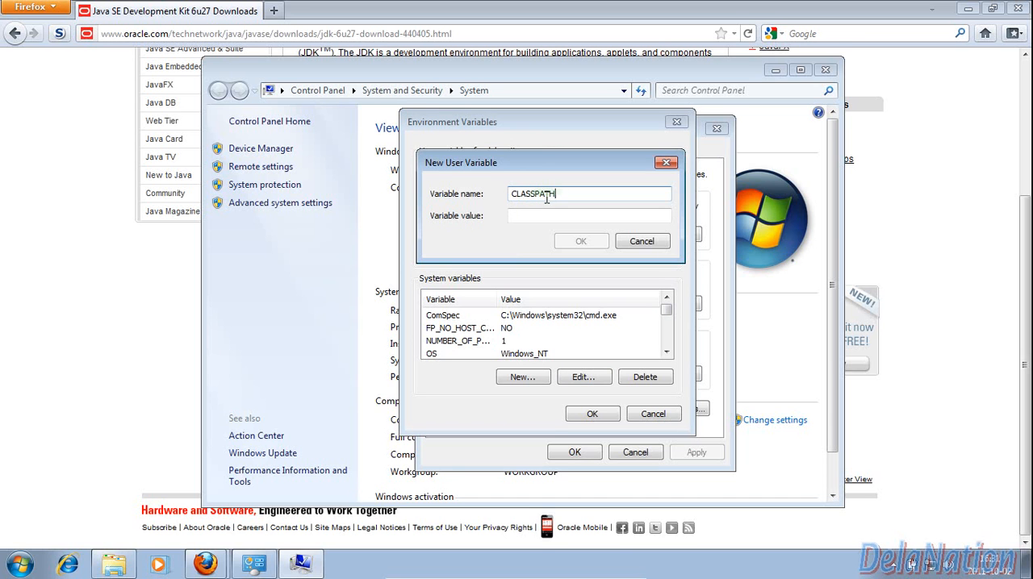
click(539, 216)
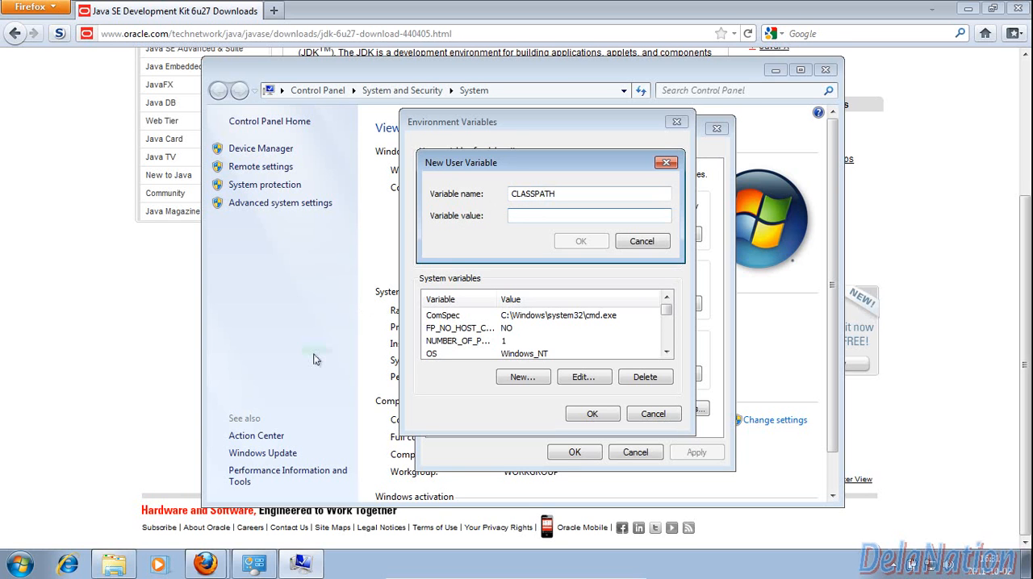
Browse to the lib folder inside C:\Java\jdk1.6.0_27 in the open Explorer window and copy its full path
click(114, 563)
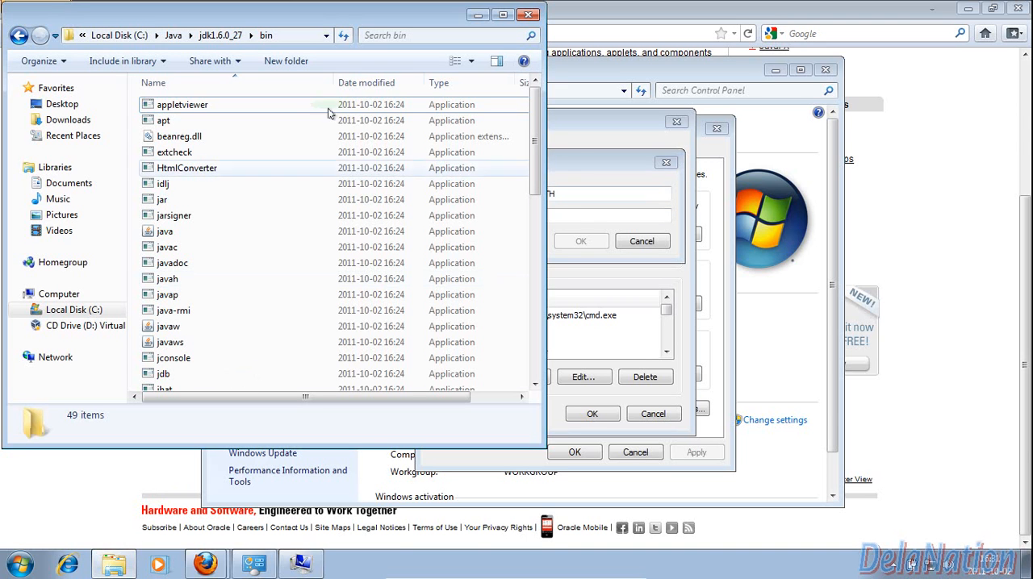
click(216, 37)
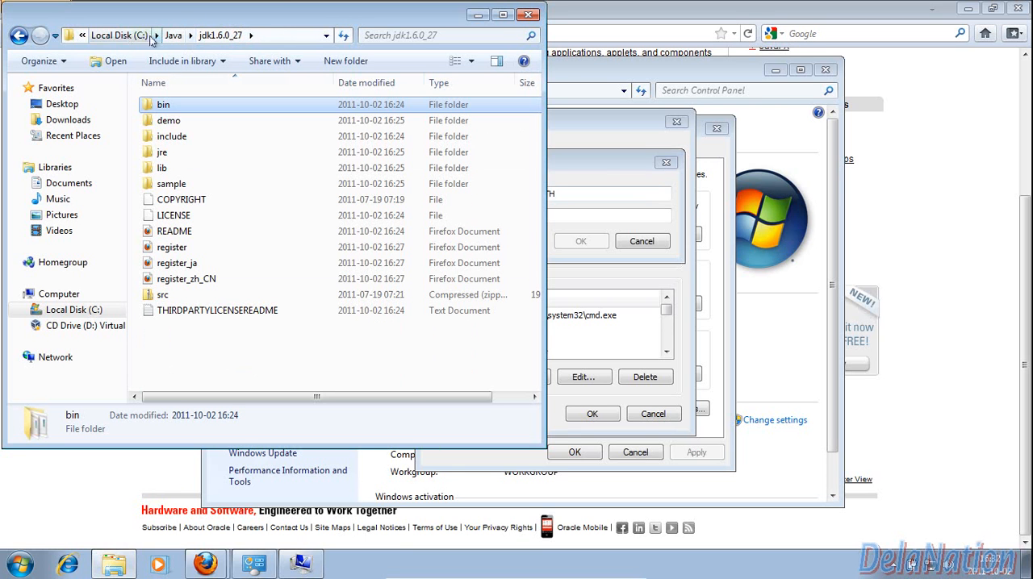
double_click(164, 169)
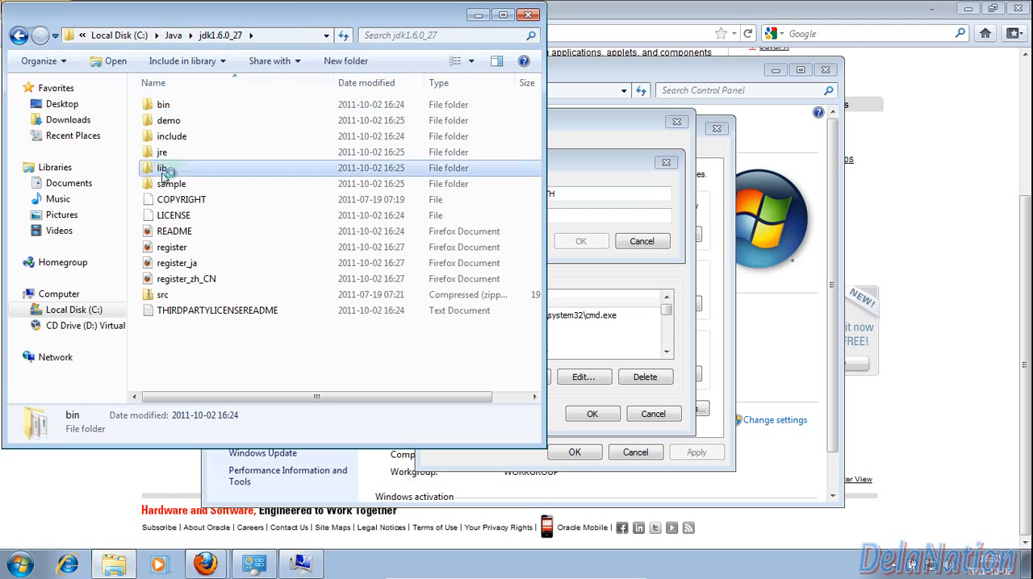
click(294, 35)
right_click(143, 38)
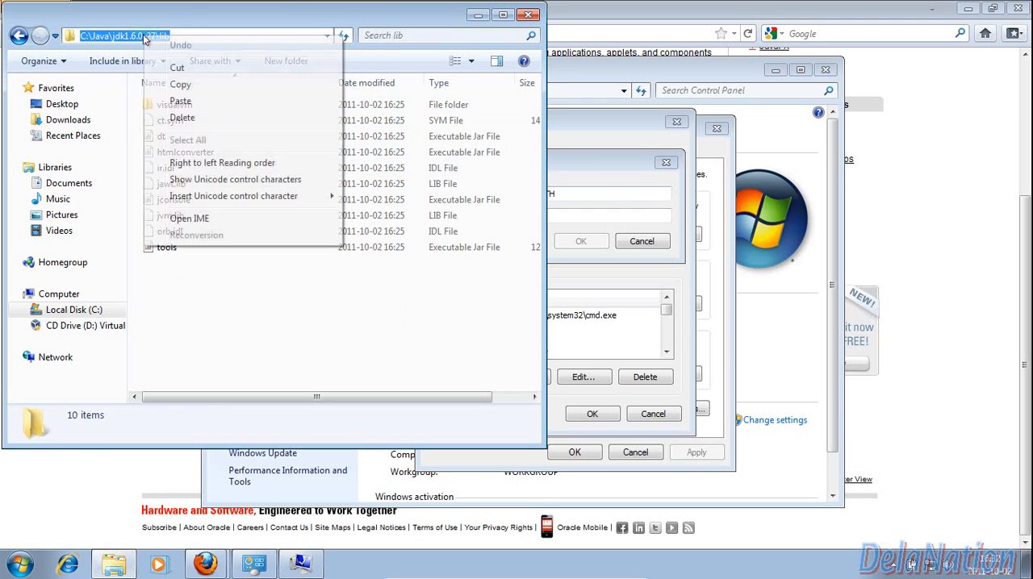
click(228, 85)
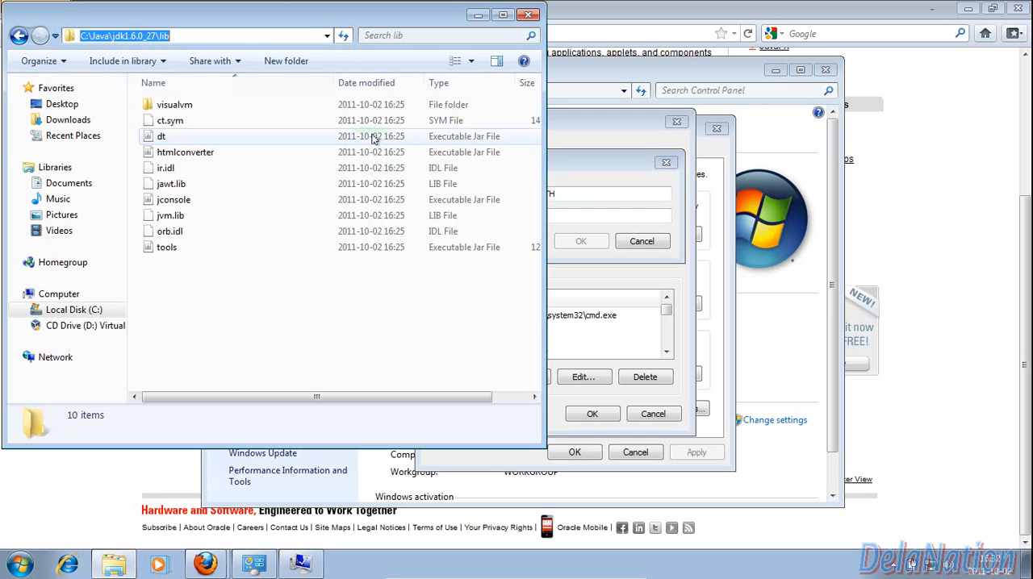
Set the CLASSPATH user variable's value to .;C:\Java\jdk1.6.0_27\lib and create the variable
click(478, 15)
click(517, 216)
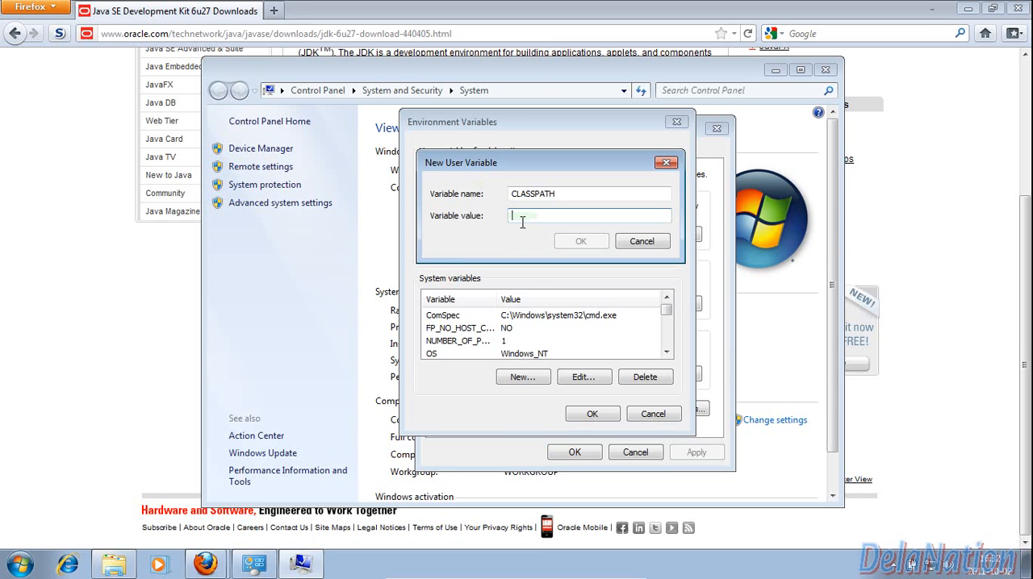
text(.;)
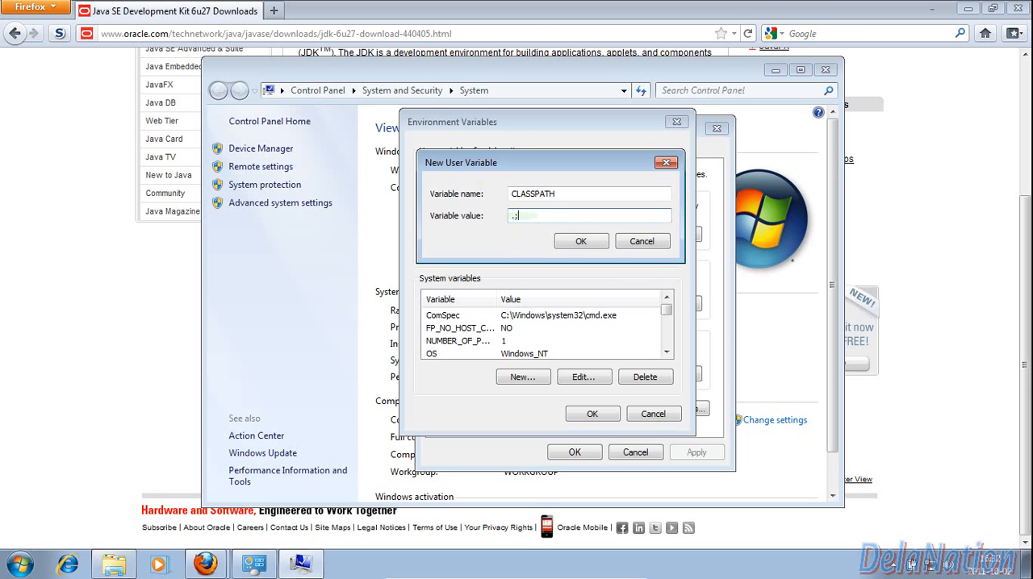
right_click(526, 218)
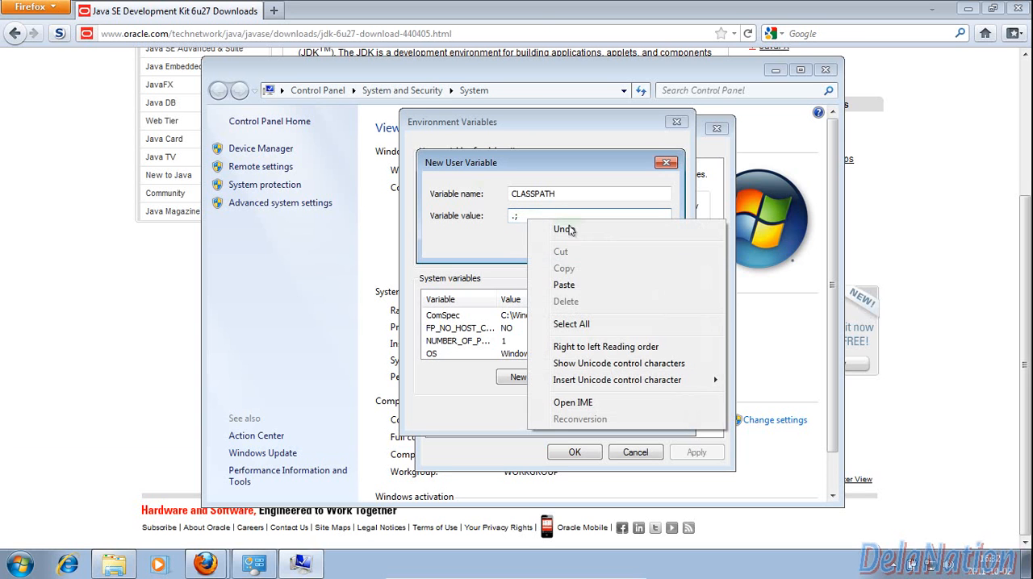
click(564, 286)
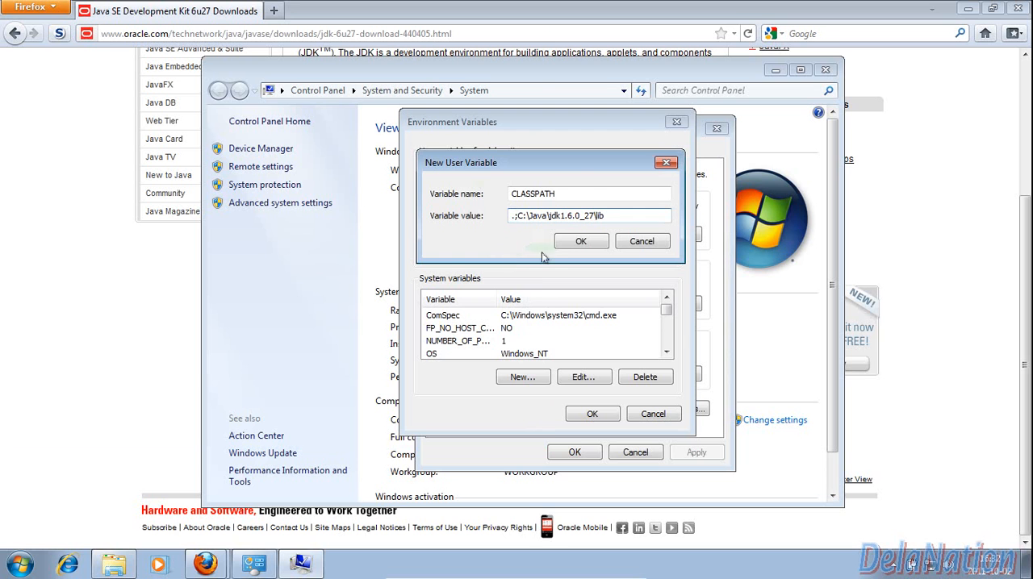
click(579, 244)
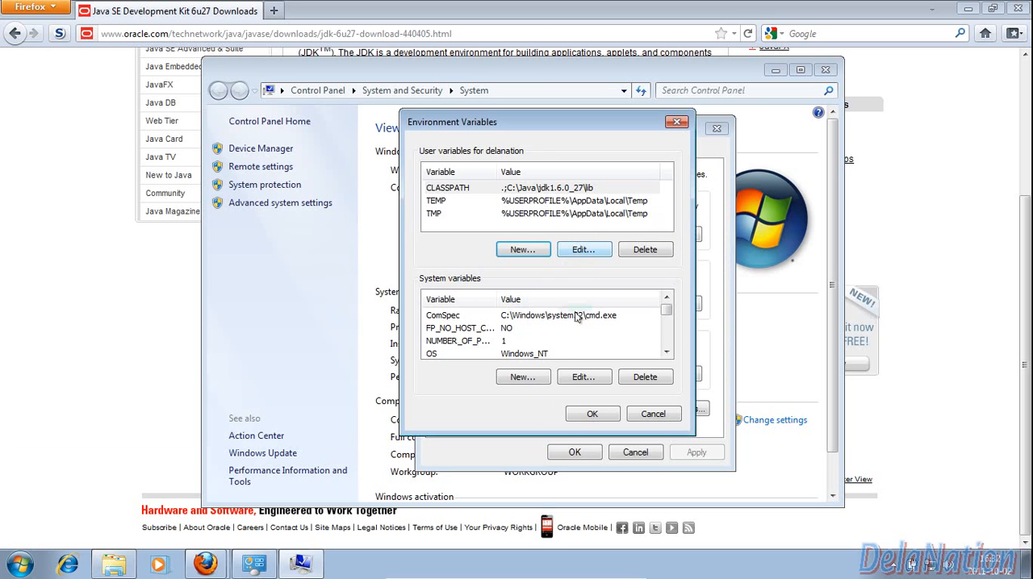
Accept the environment variable changes and close the system settings windows, returning the browser to the "java sdk download" search results
click(592, 414)
click(574, 453)
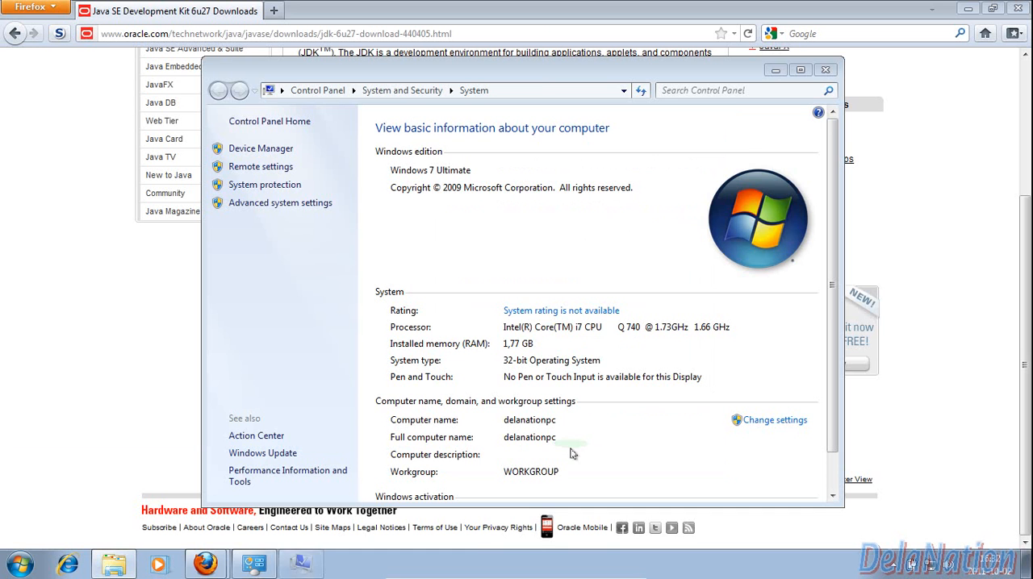
click(824, 71)
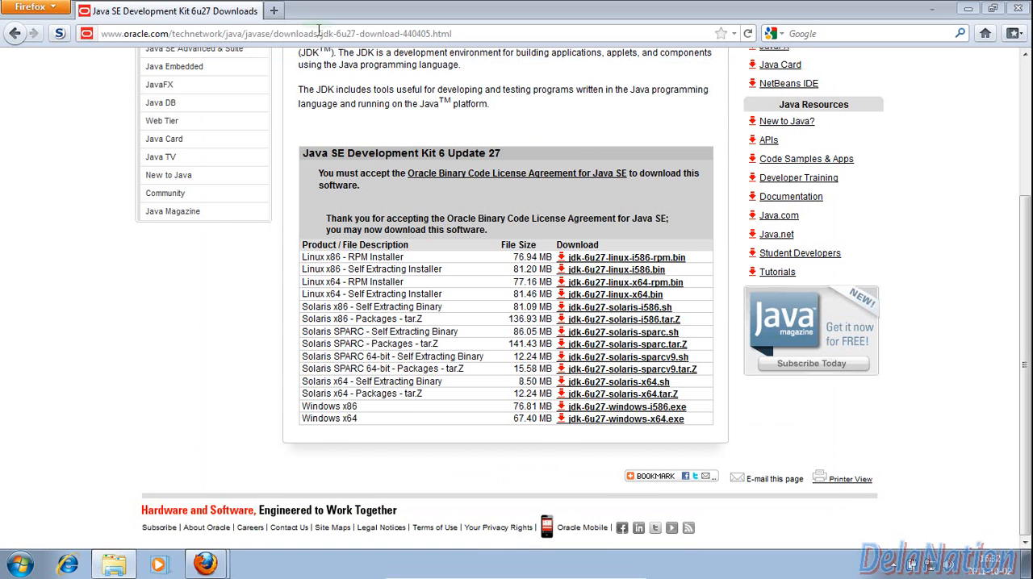
click(15, 34)
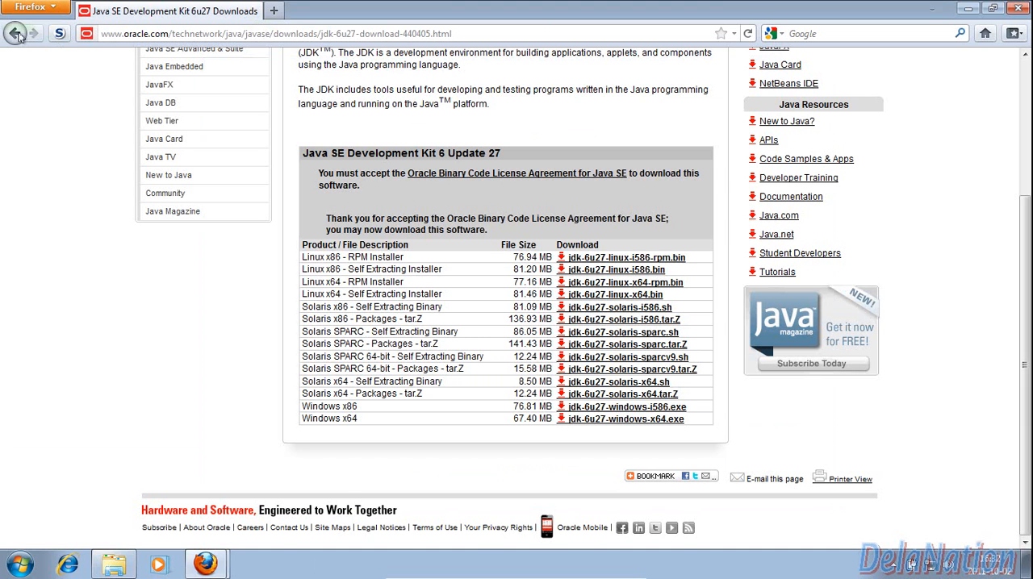
click(14, 33)
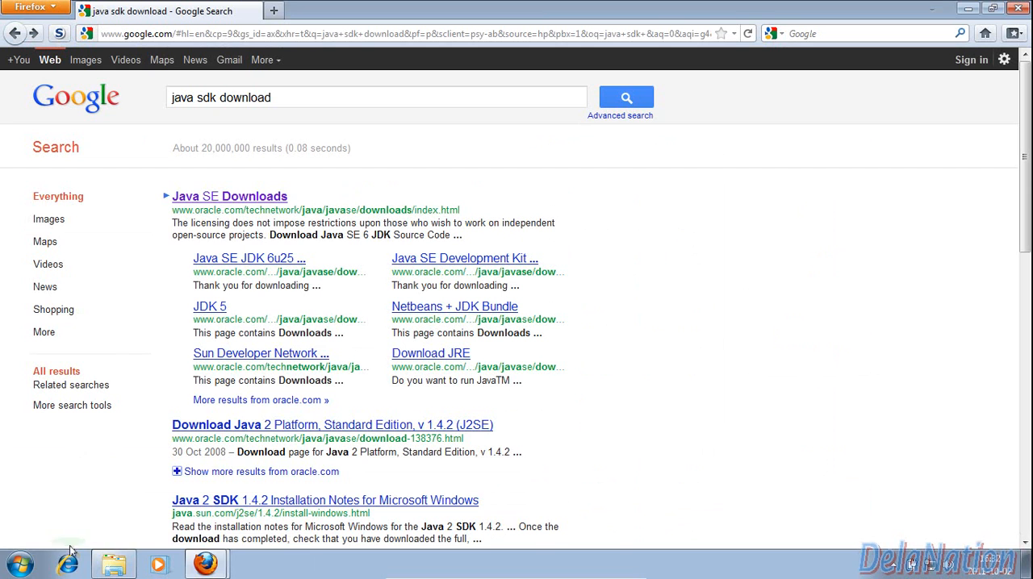
Run javac in a new command prompt to test whether it is recognized, review its output, and close the command prompt
click(23, 564)
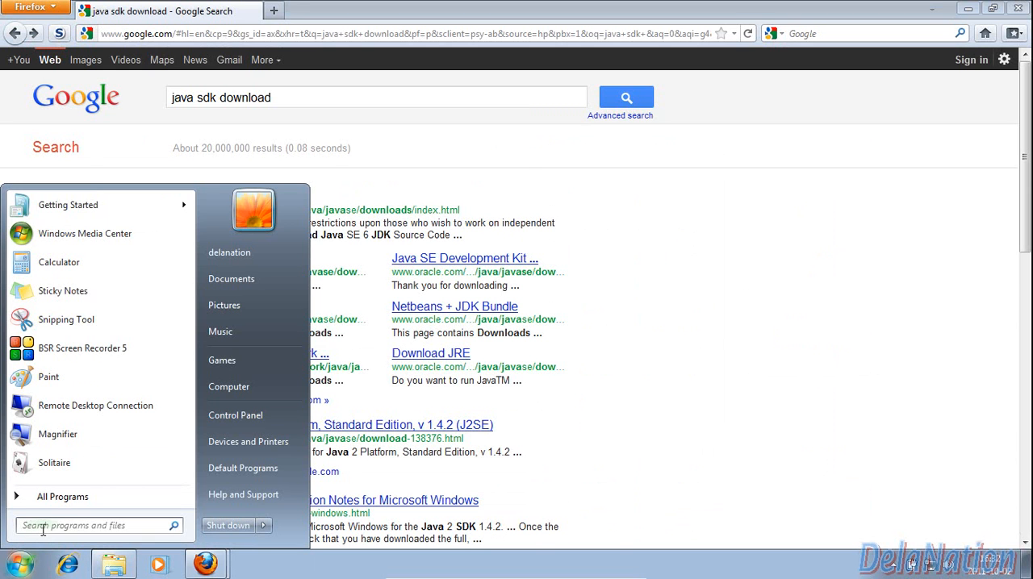
text(cmd)
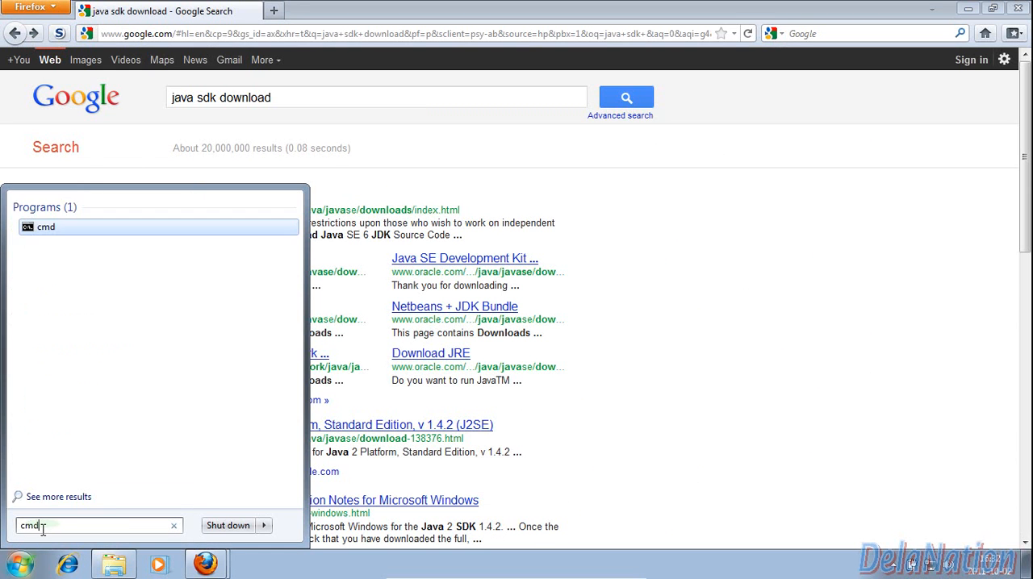
click(91, 230)
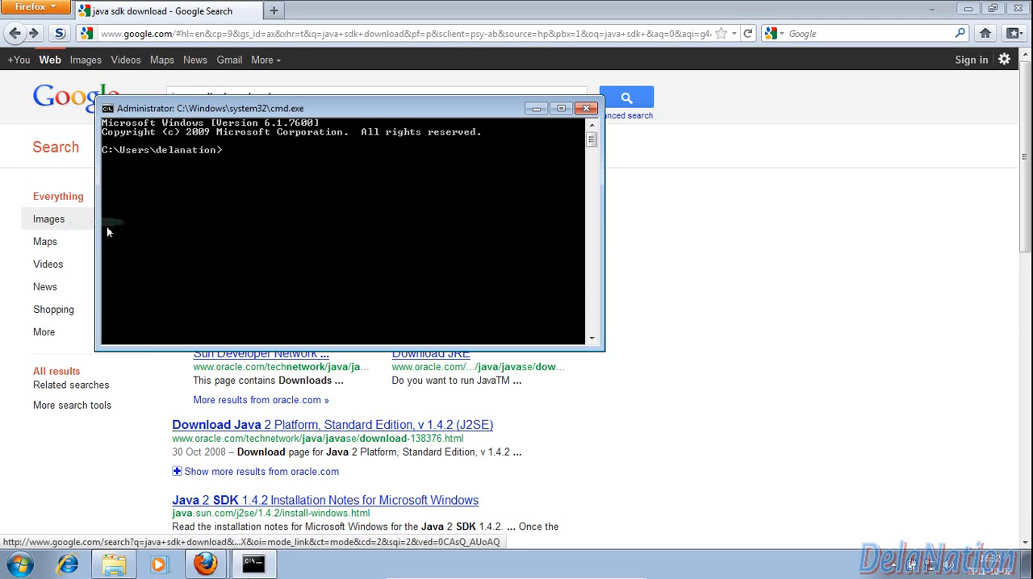
text(javac)
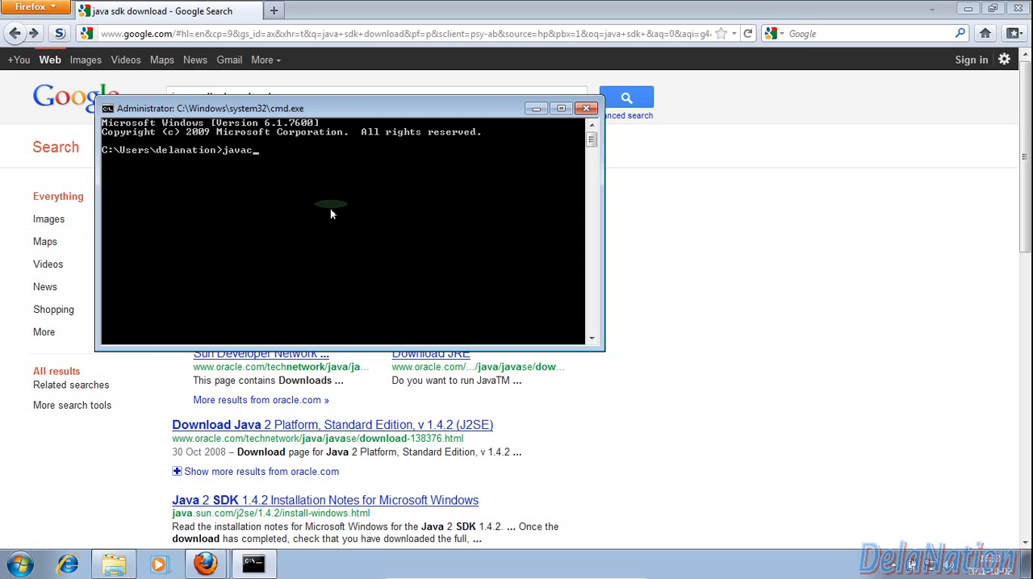
key(Return)
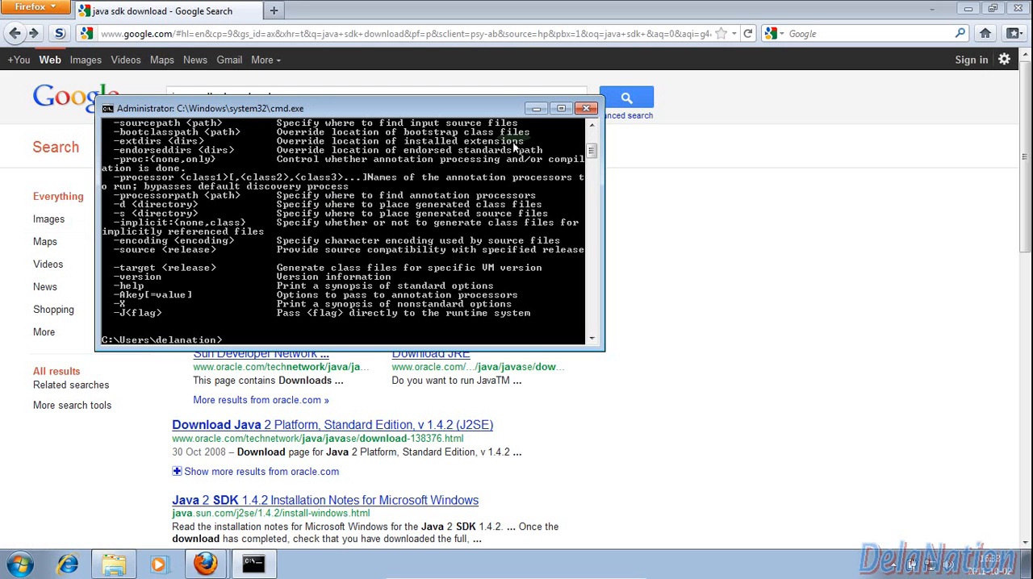
mouse_move(590, 151)
mouse_down()
mouse_move(590, 142)
mouse_move(590, 154)
mouse_up()
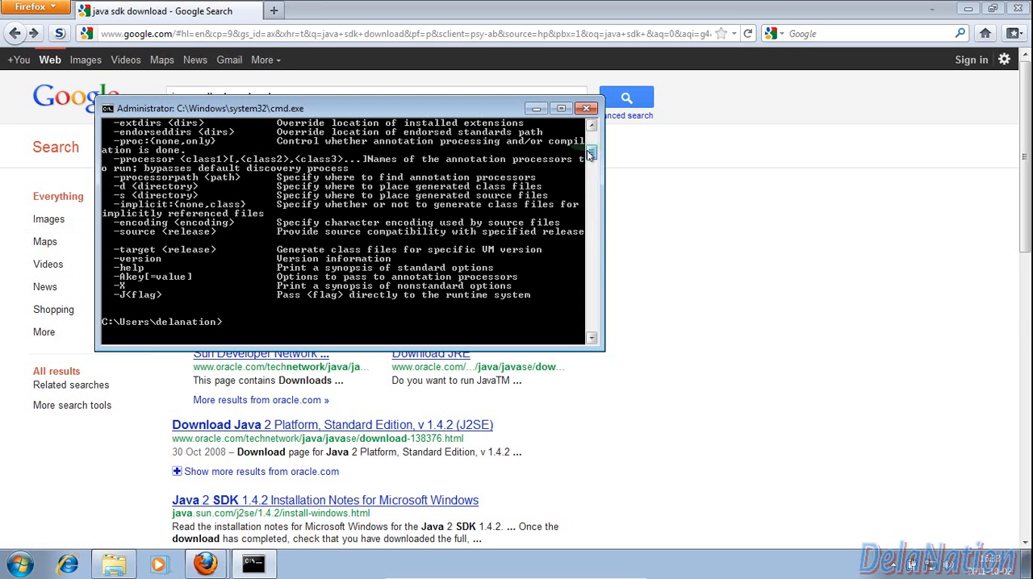
click(586, 108)
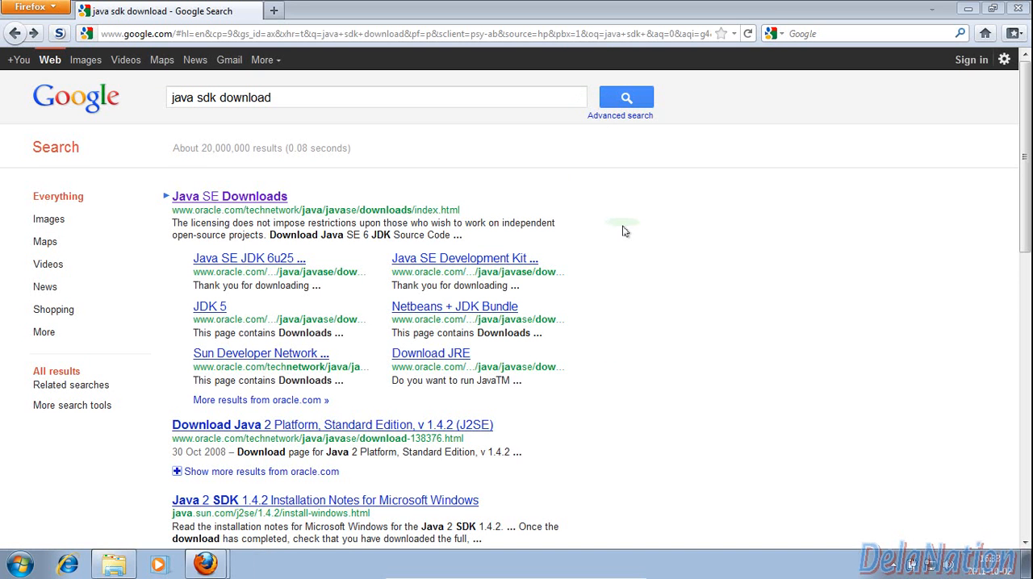